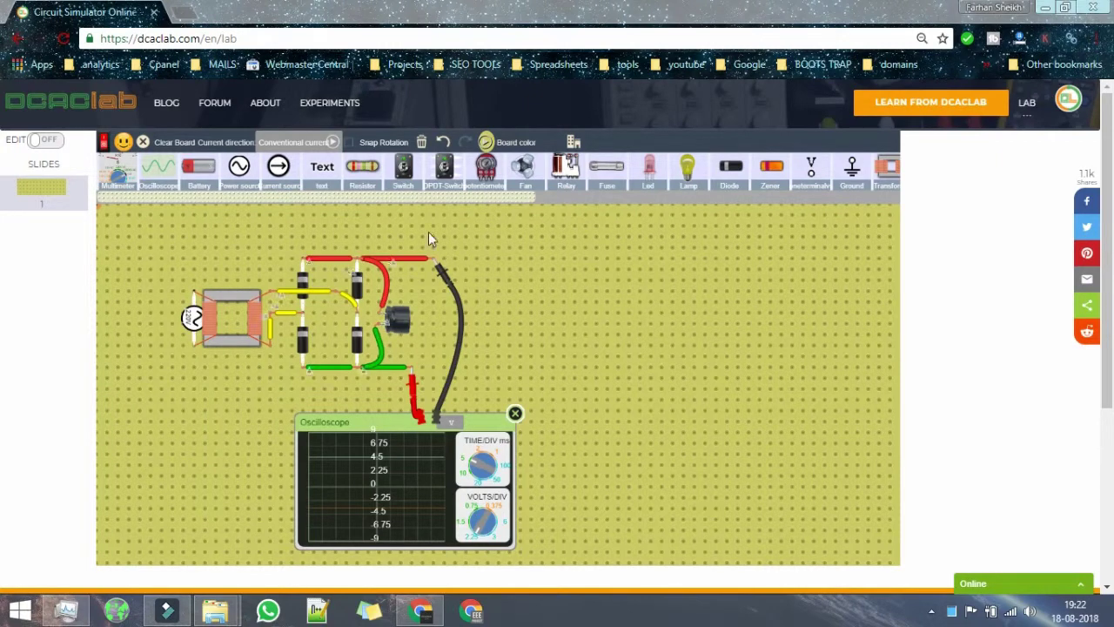
Step: Connect a resistor across the leads with yellow, violet, brown bands (4, 7, ×10), then place an LED
drag(364, 167, 438, 369)
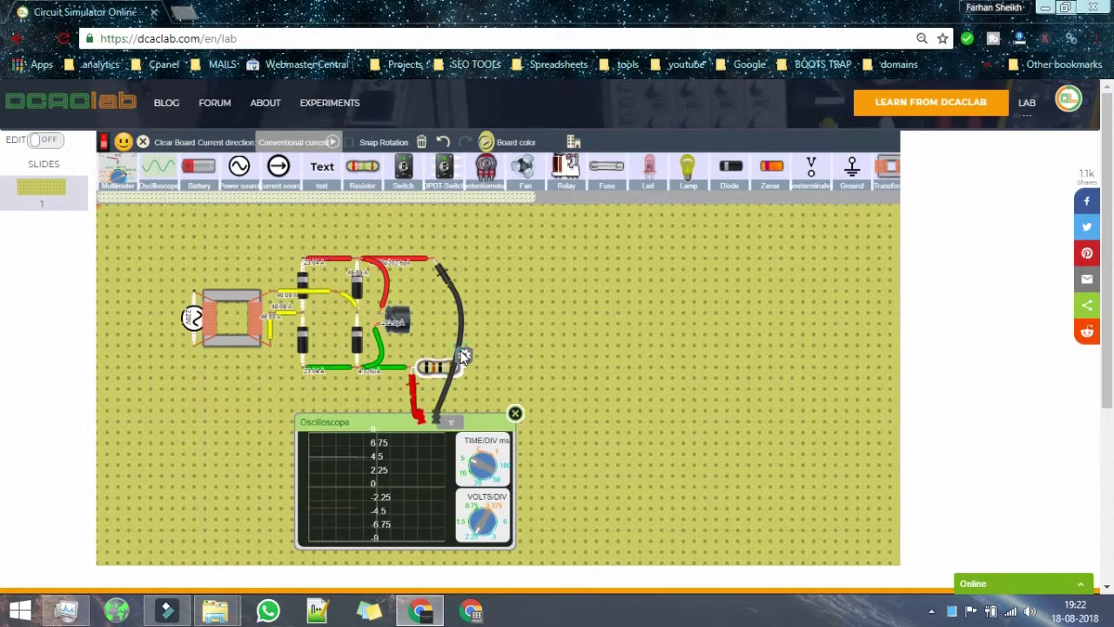
click(464, 356)
click(489, 347)
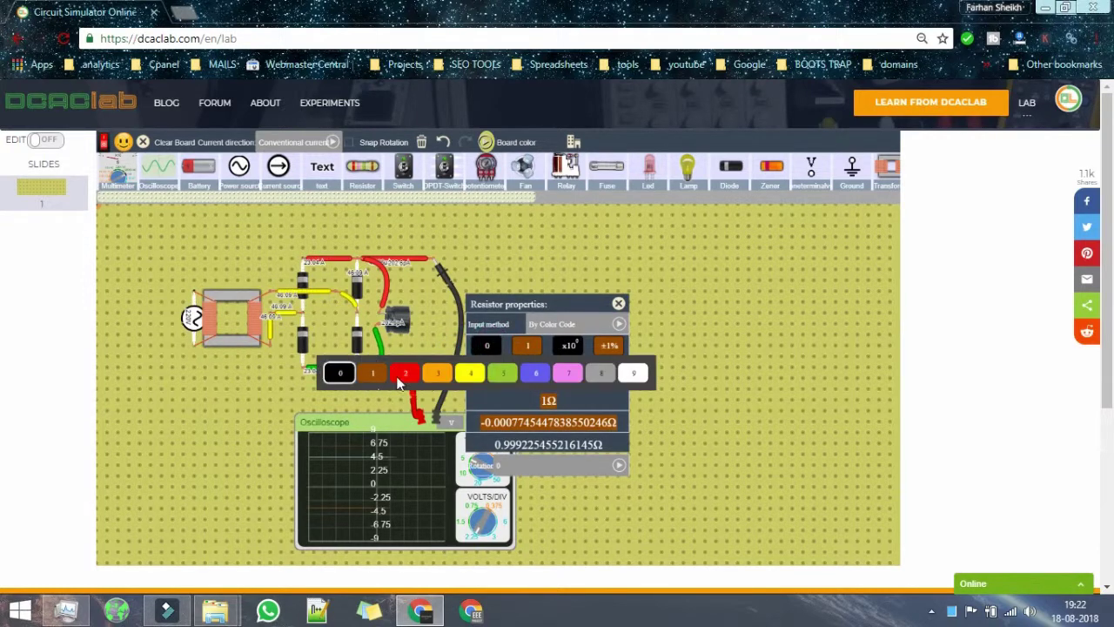
click(470, 373)
click(542, 353)
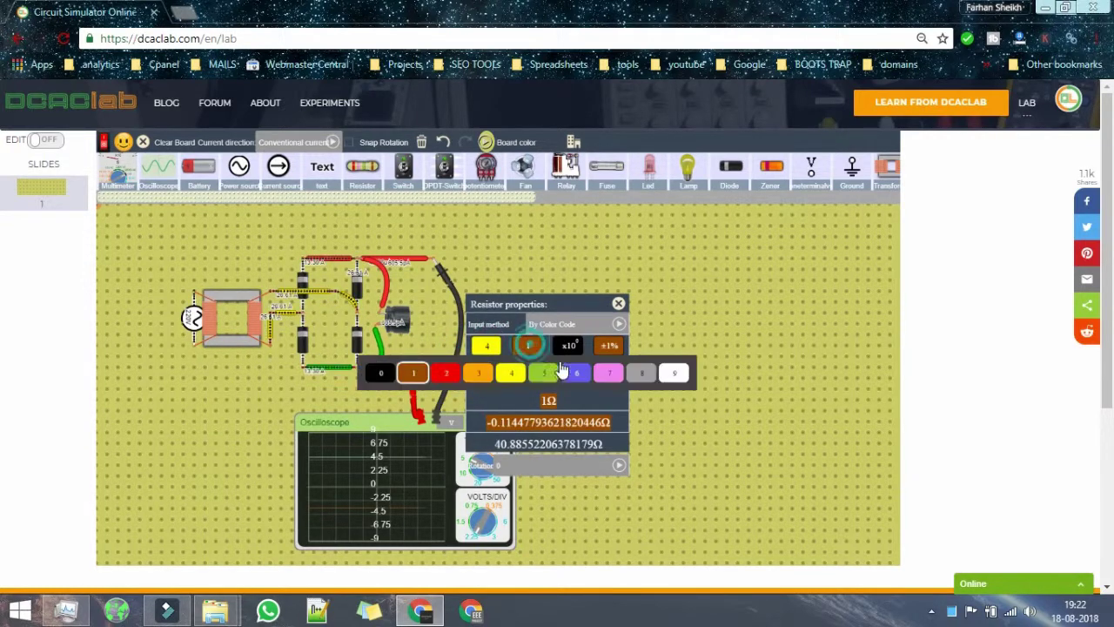
click(595, 373)
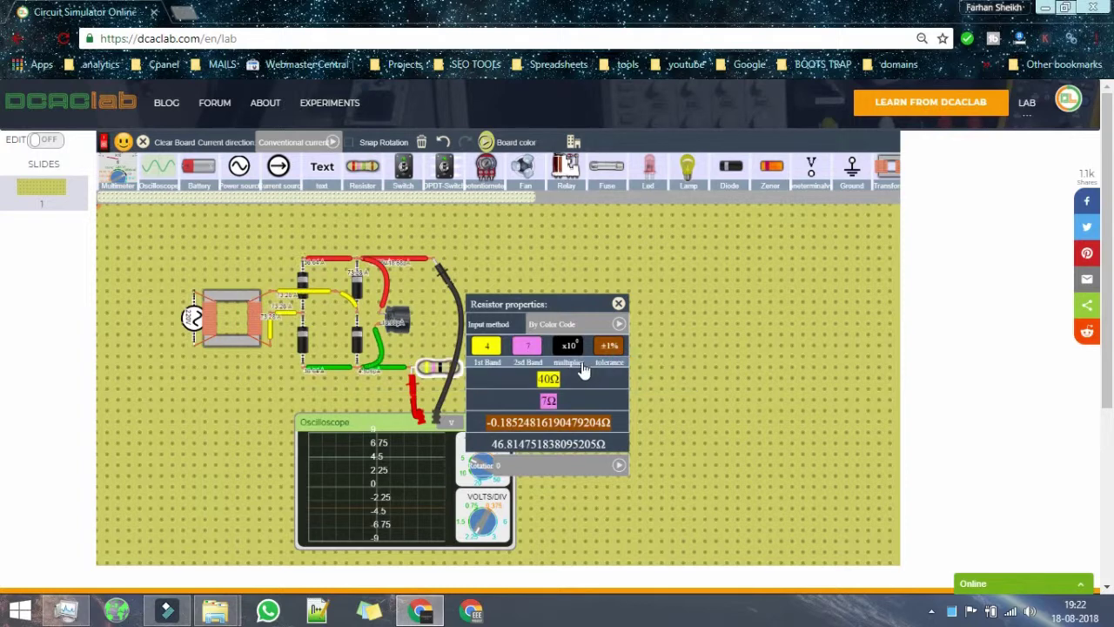
click(569, 345)
click(421, 381)
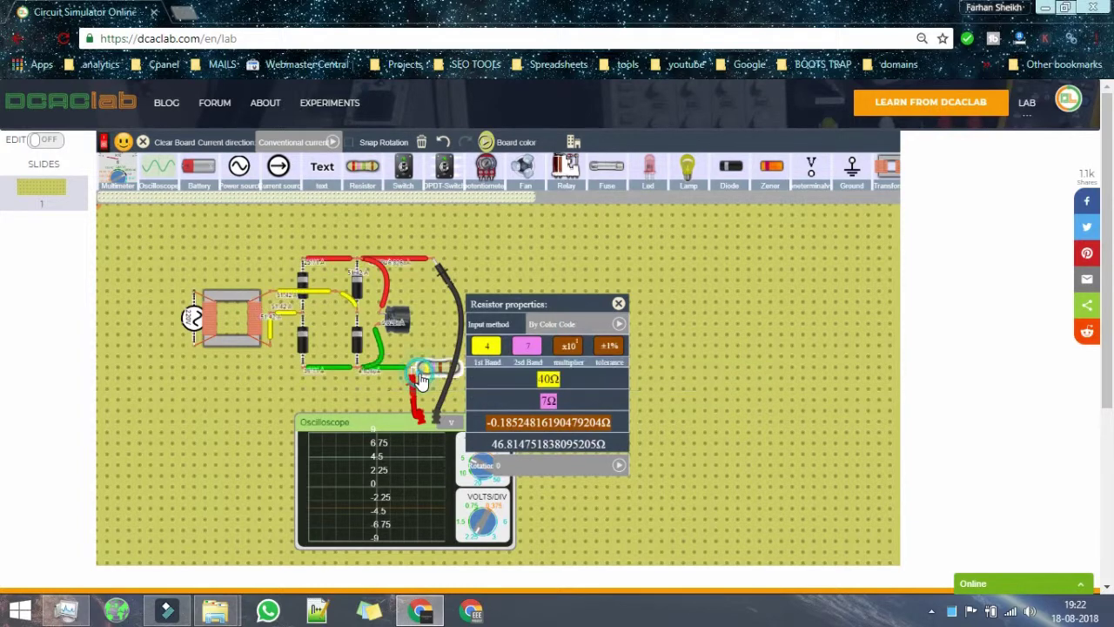
click(714, 372)
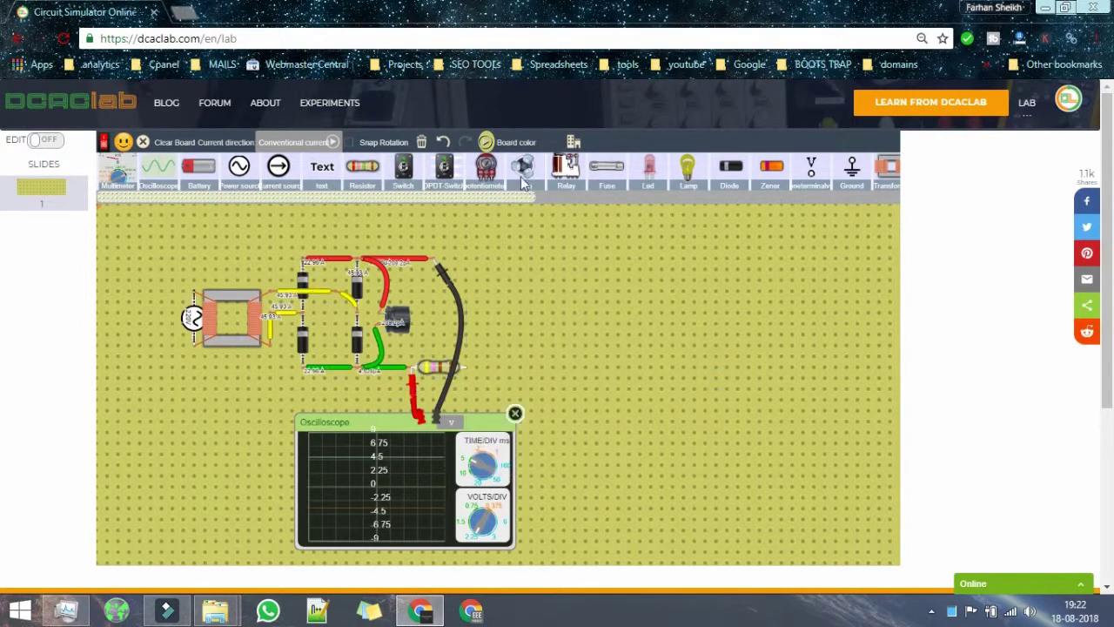
drag(652, 180, 505, 263)
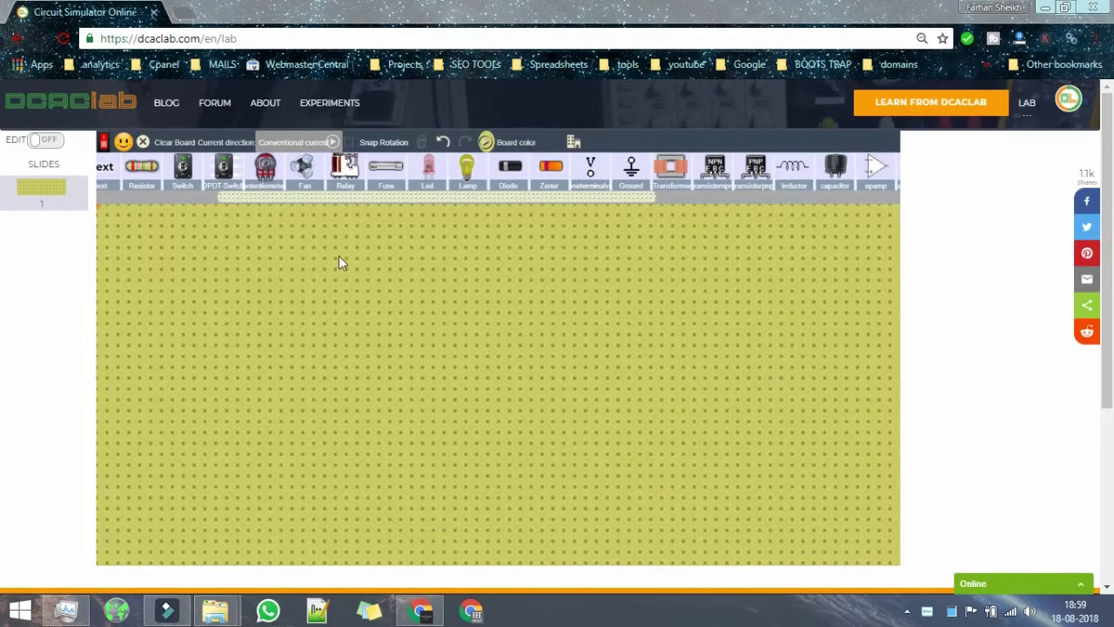
Step: Place an AC power source on the board and change its voltage from 1.5 to 220 V
drag(292, 200, 148, 195)
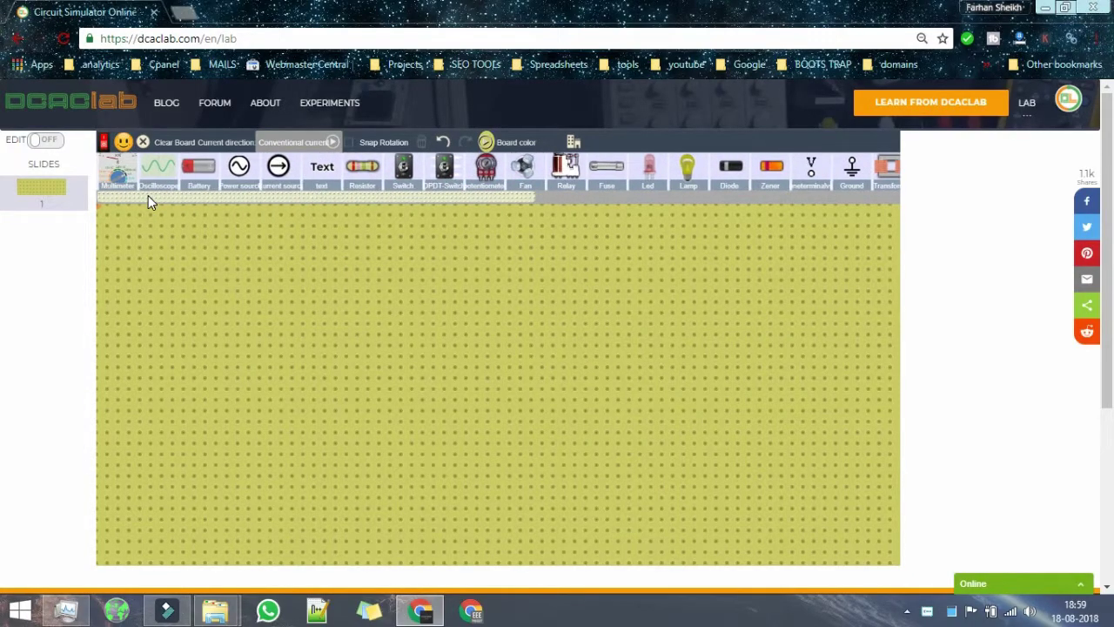
drag(240, 169, 255, 383)
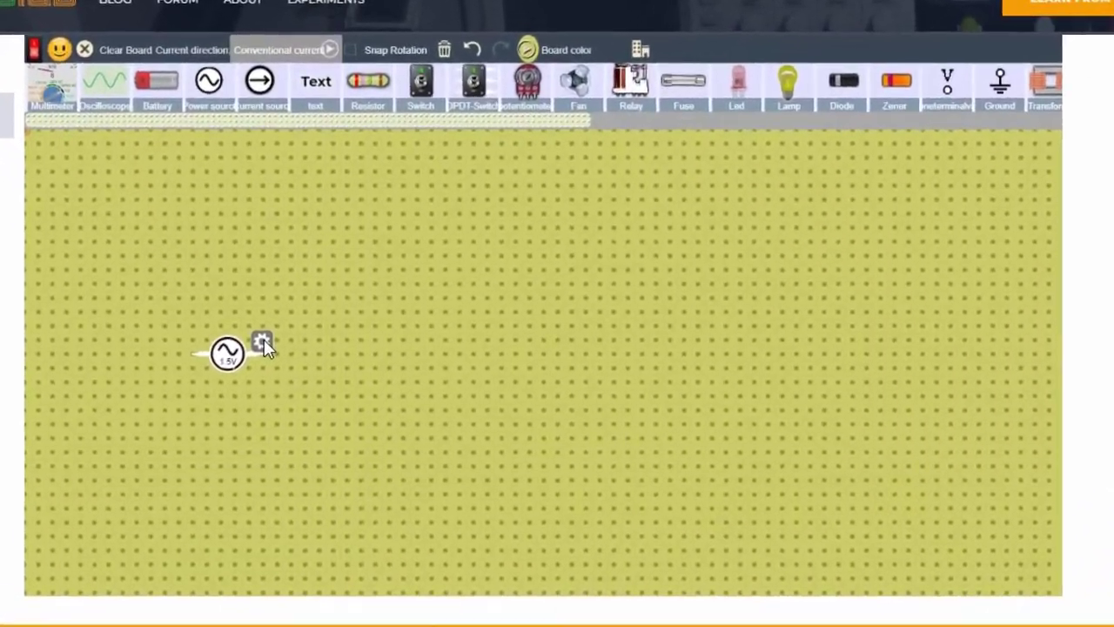
click(263, 344)
double_click(346, 302)
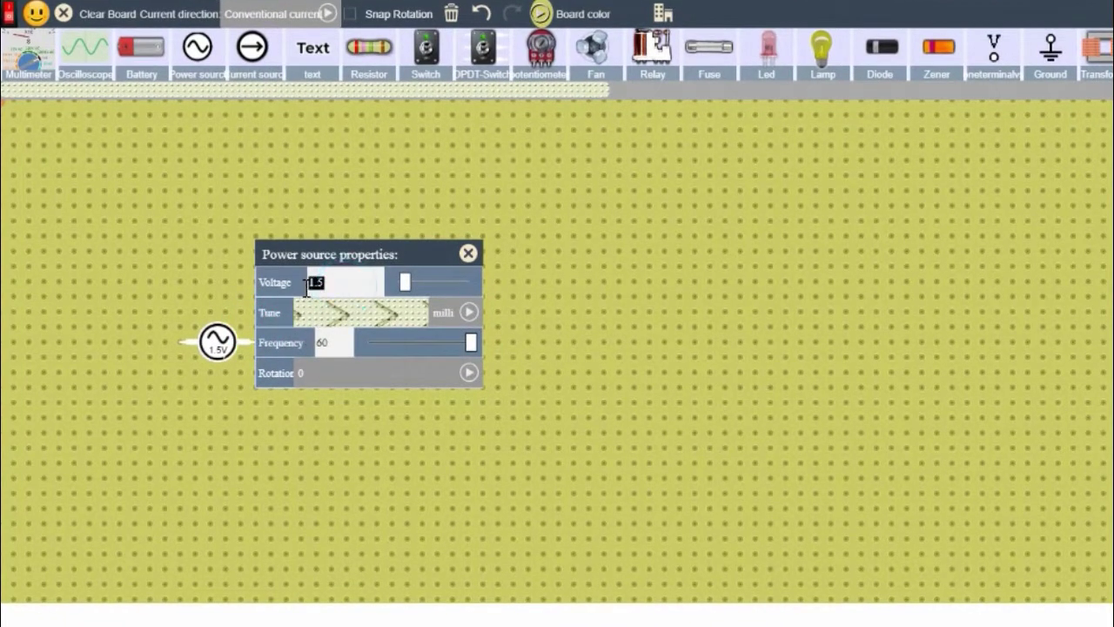
text(220)
click(273, 422)
Step: Turn the 220 V source to stand vertically and move it up toward the left
click(219, 334)
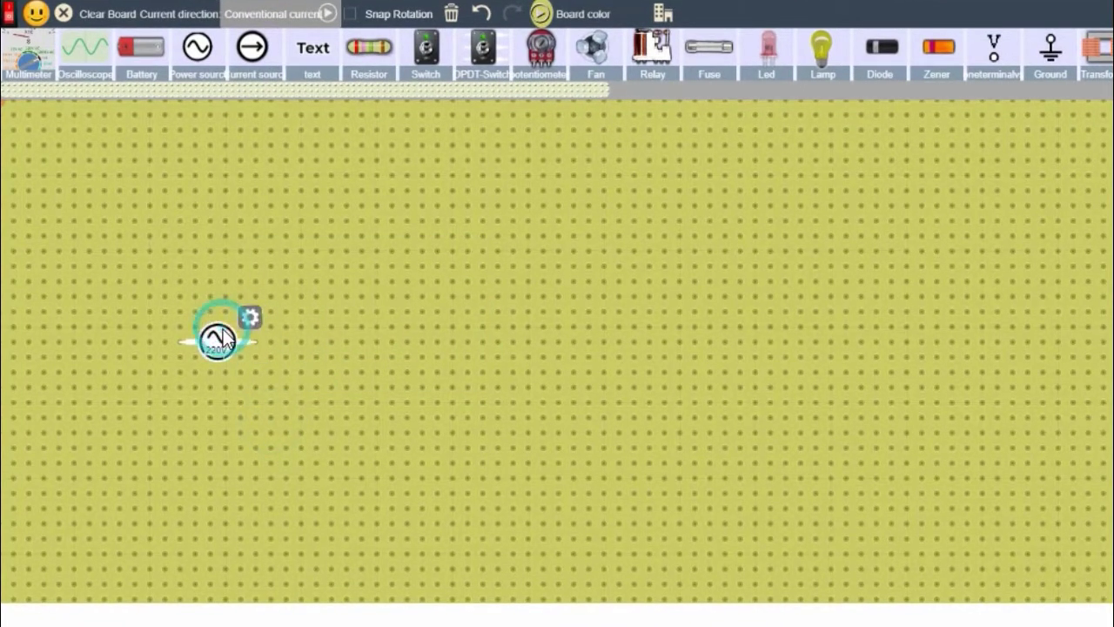
click(351, 17)
click(351, 16)
mouse_move(183, 374)
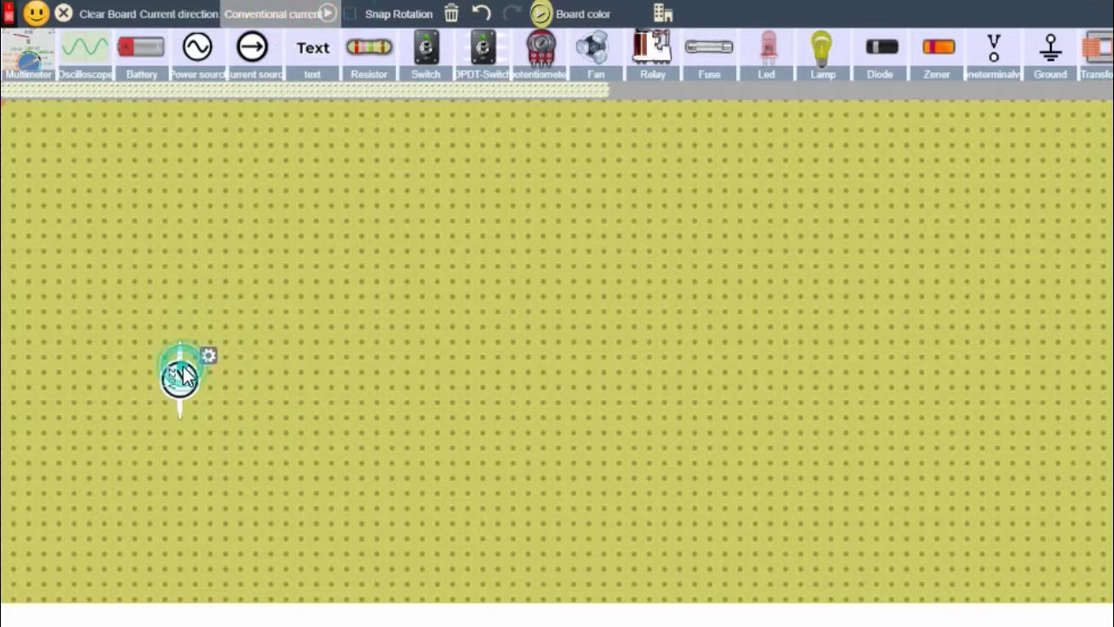
mouse_move(184, 374)
mouse_down()
mouse_move(184, 251)
mouse_move(140, 239)
mouse_move(125, 254)
mouse_up()
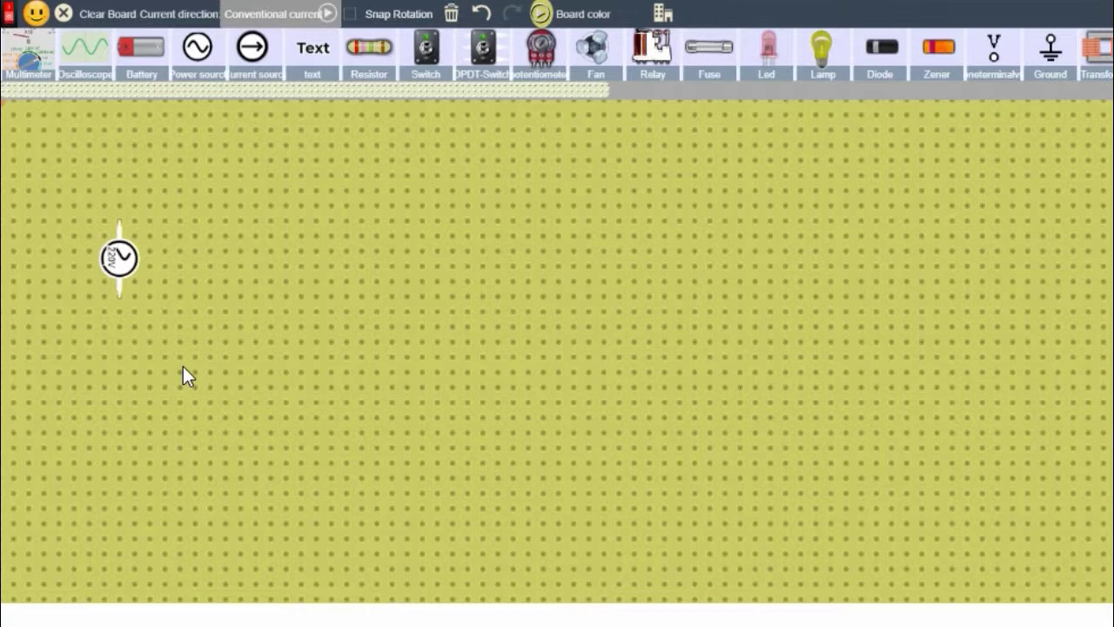
Step: Place a transformer beside the 220 V source and show its properties (4 H, ratio 1, coupling 0.999)
drag(1102, 60, 175, 260)
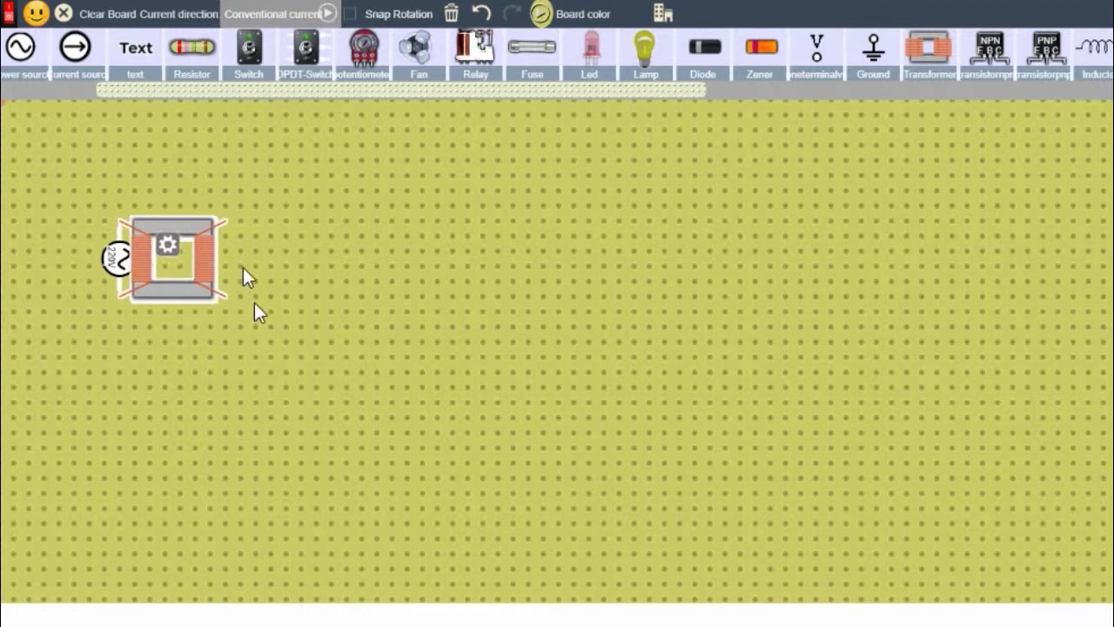
click(115, 256)
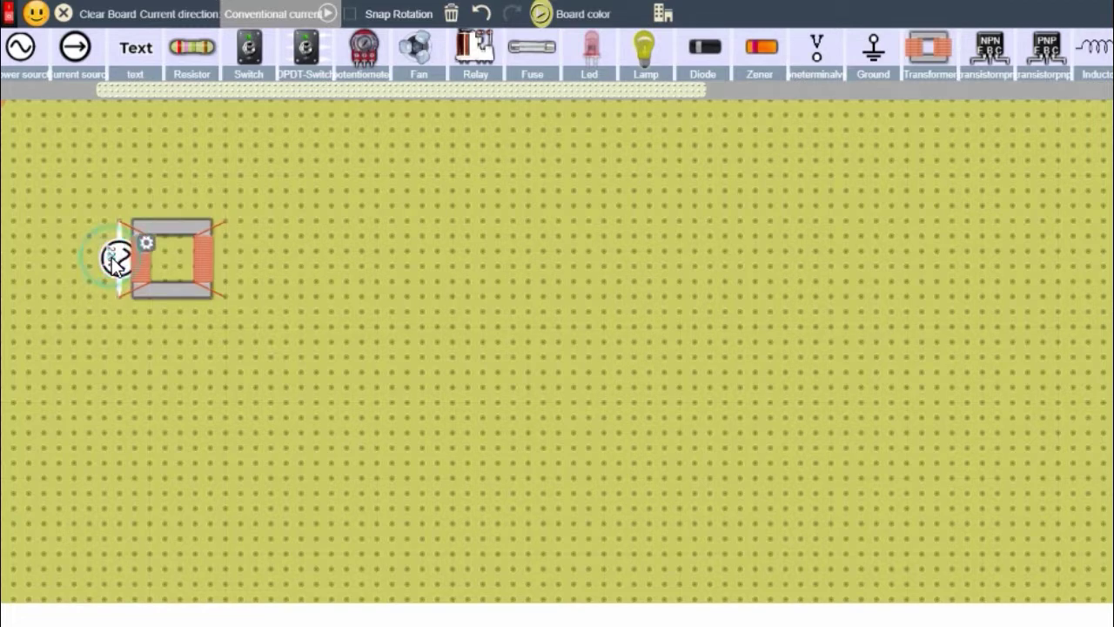
click(162, 290)
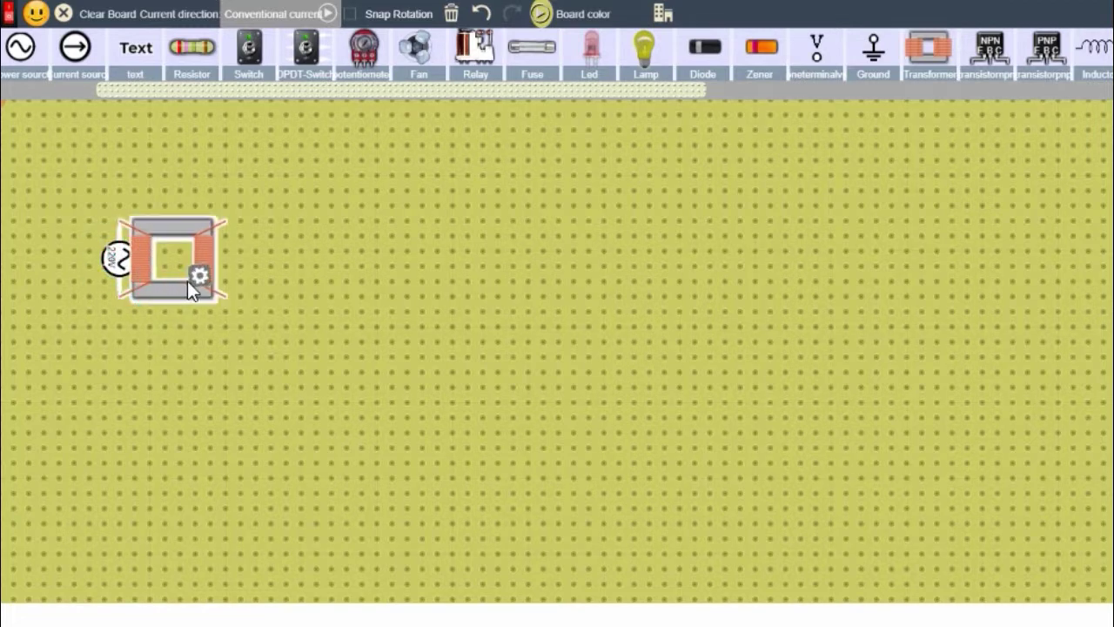
click(199, 278)
drag(338, 159, 458, 157)
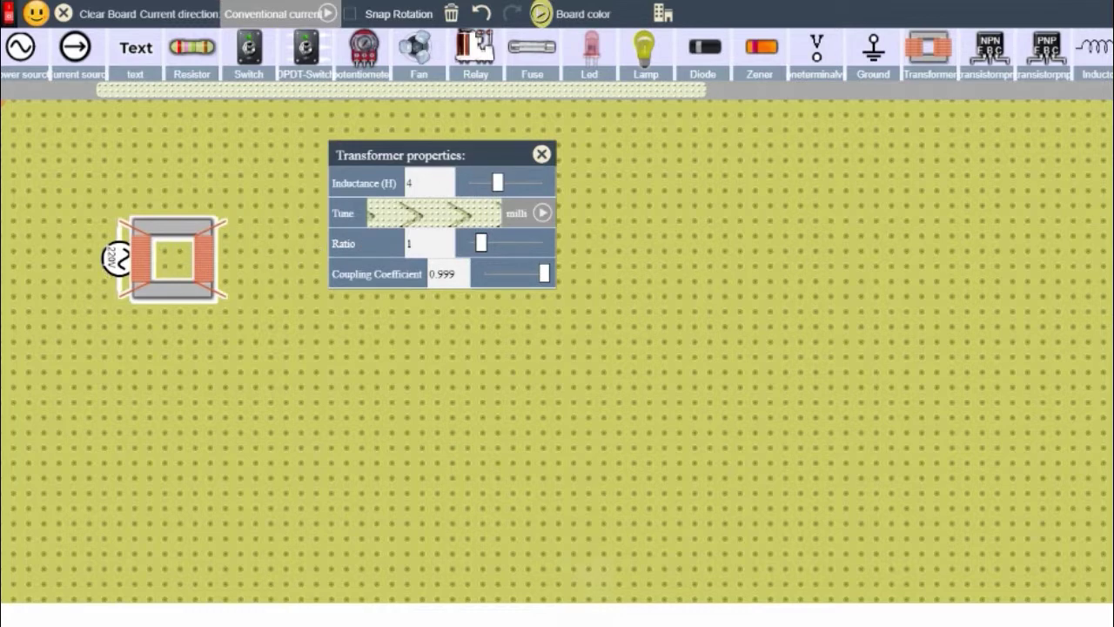
Step: Calculate 220 ÷ 9 = 24.44 in Calculator and move the window aside
text(220)
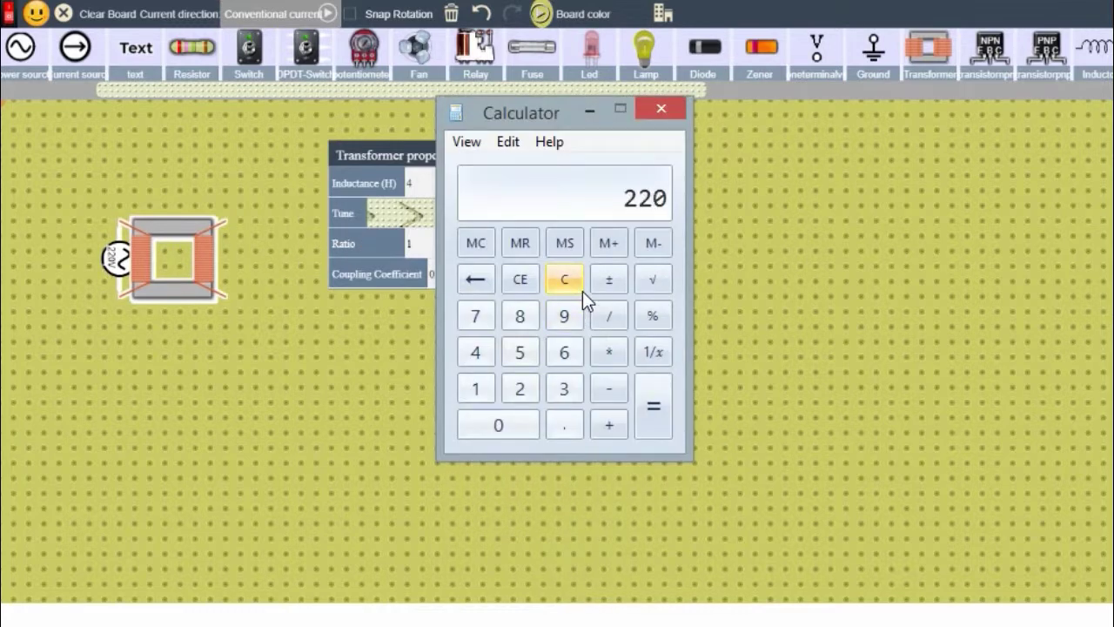
key(slash)
text(9)
key(Return)
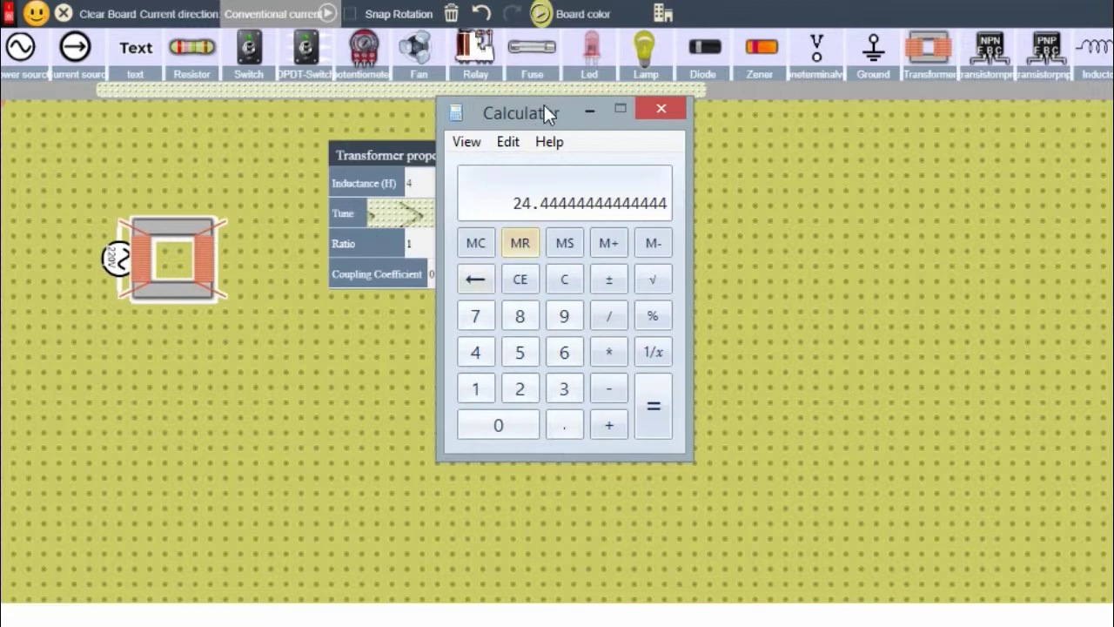
drag(556, 115, 677, 171)
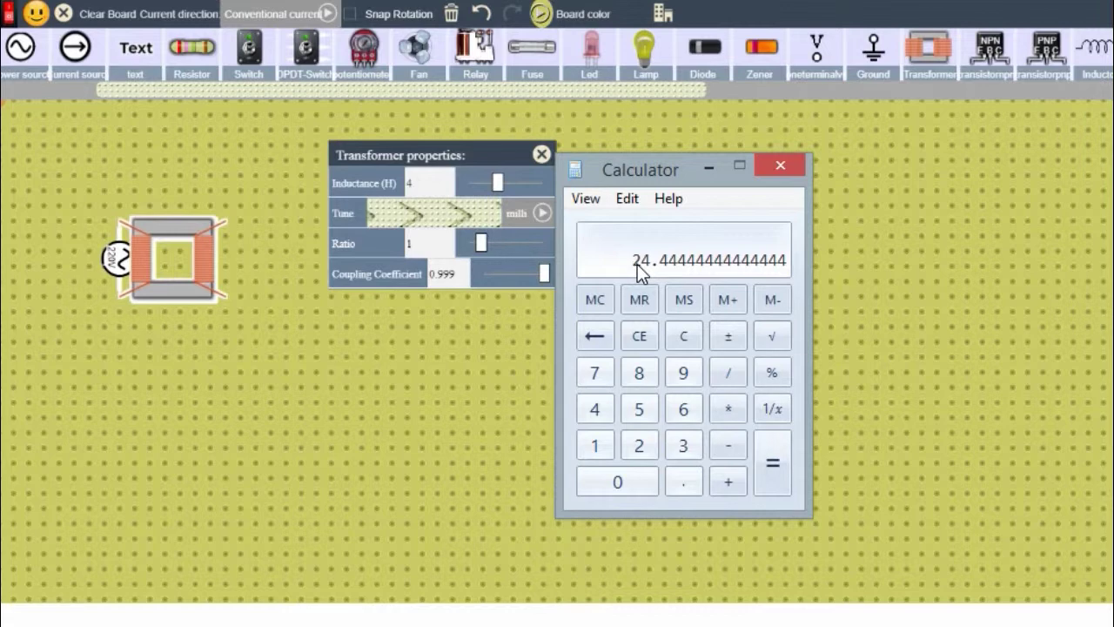
Step: Clear the display and calculate 1 ÷ 24.44444 ≈ 0.0409
key(Escape)
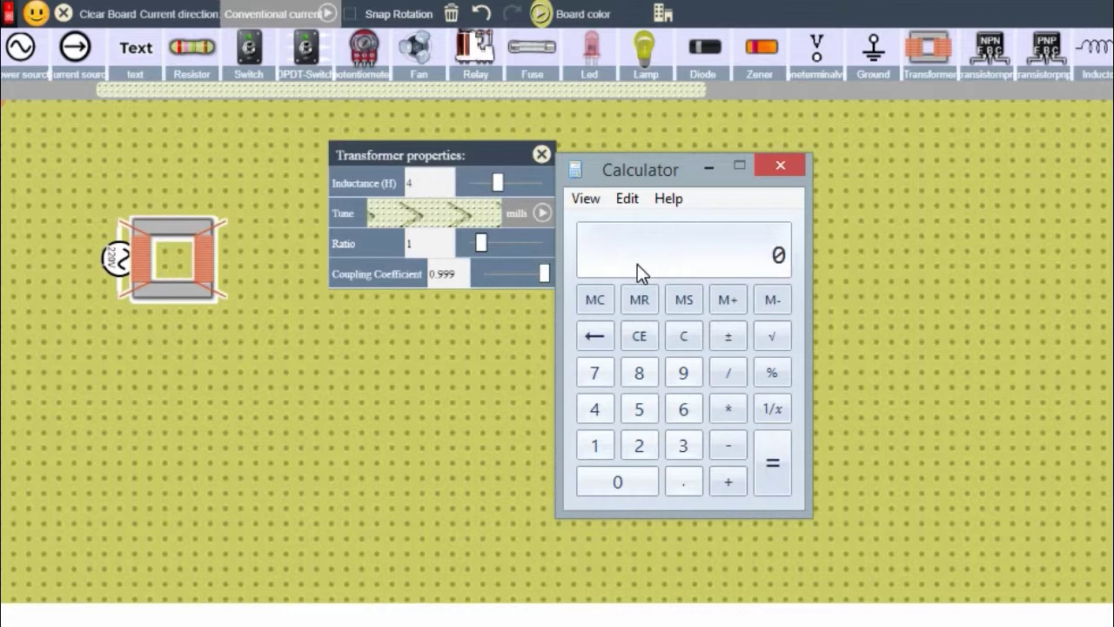
key(1)
key(slash)
text(24)
key(period)
text(44444)
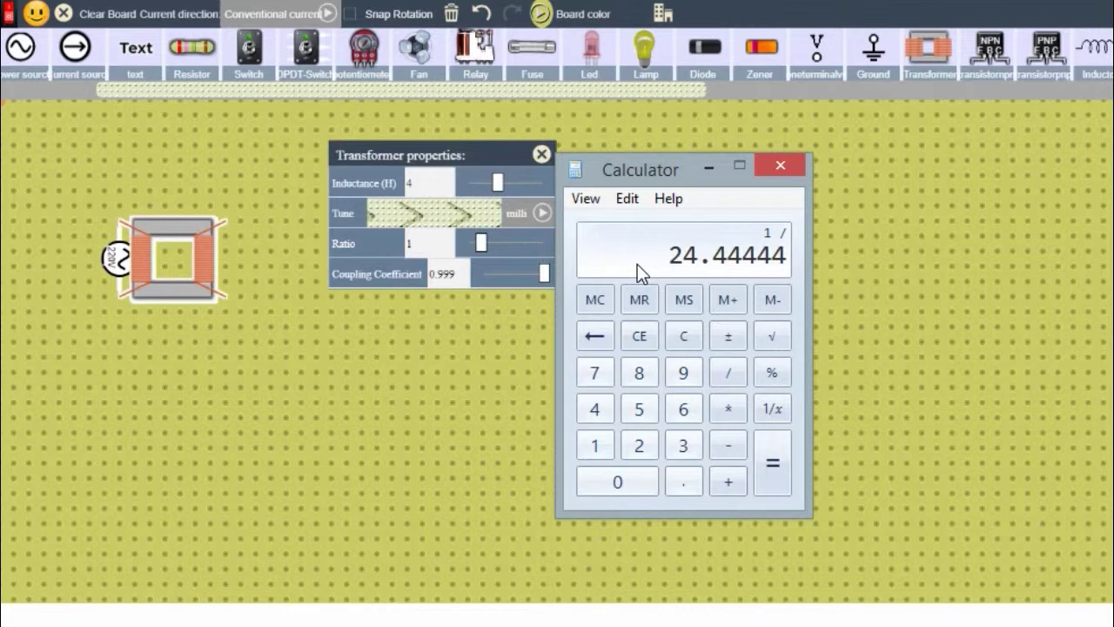
key(Return)
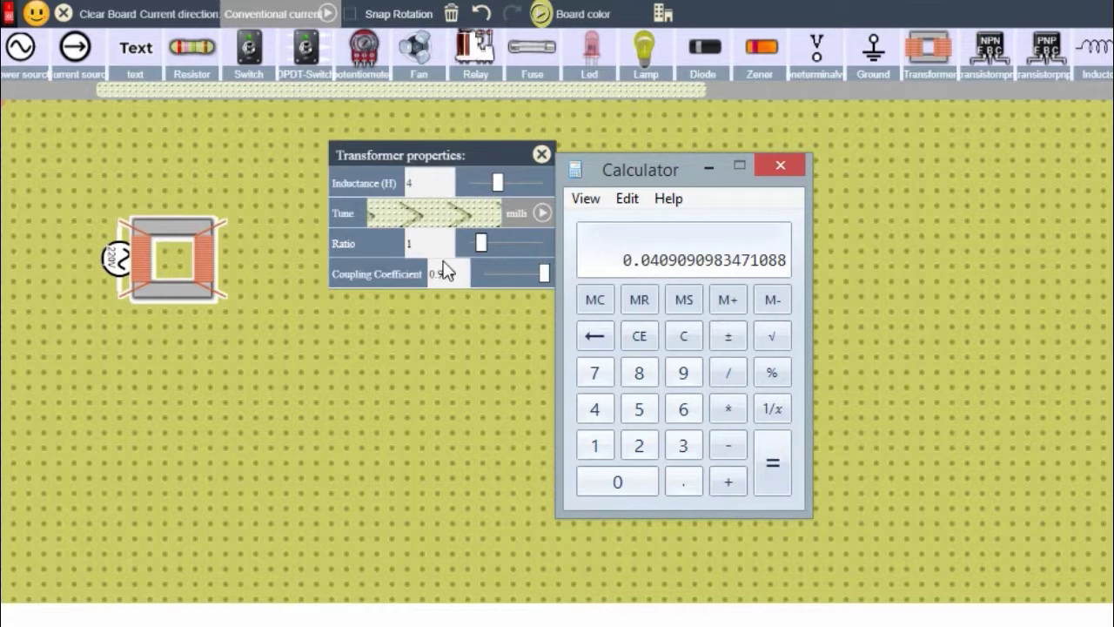
click(423, 252)
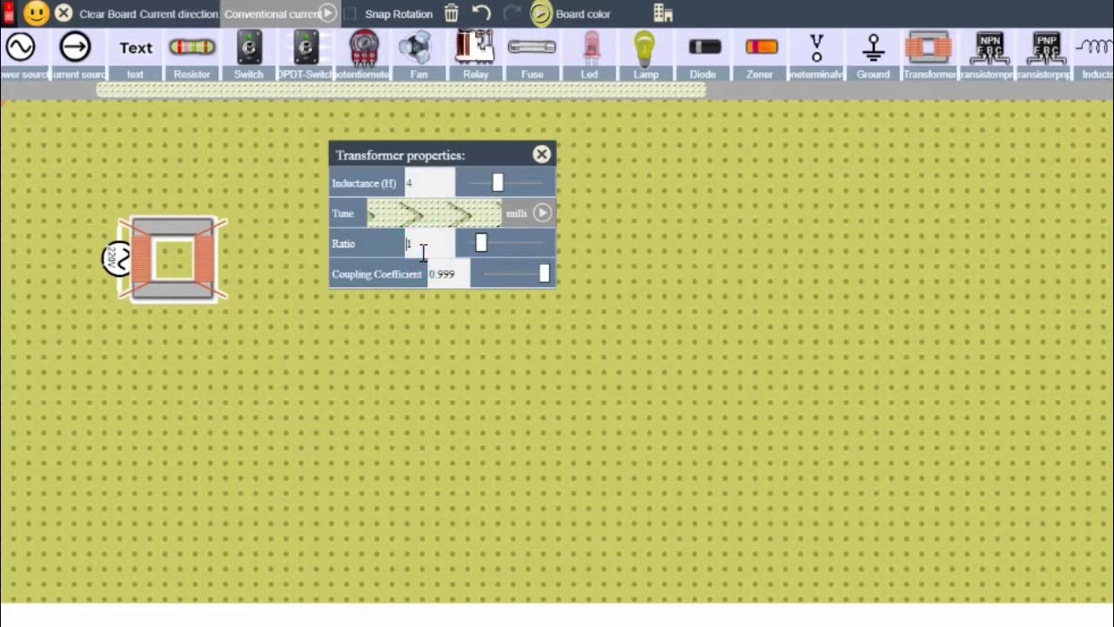
Step: Set the transformer's Ratio to 0.041 and close its properties panel
text(0.041)
click(447, 366)
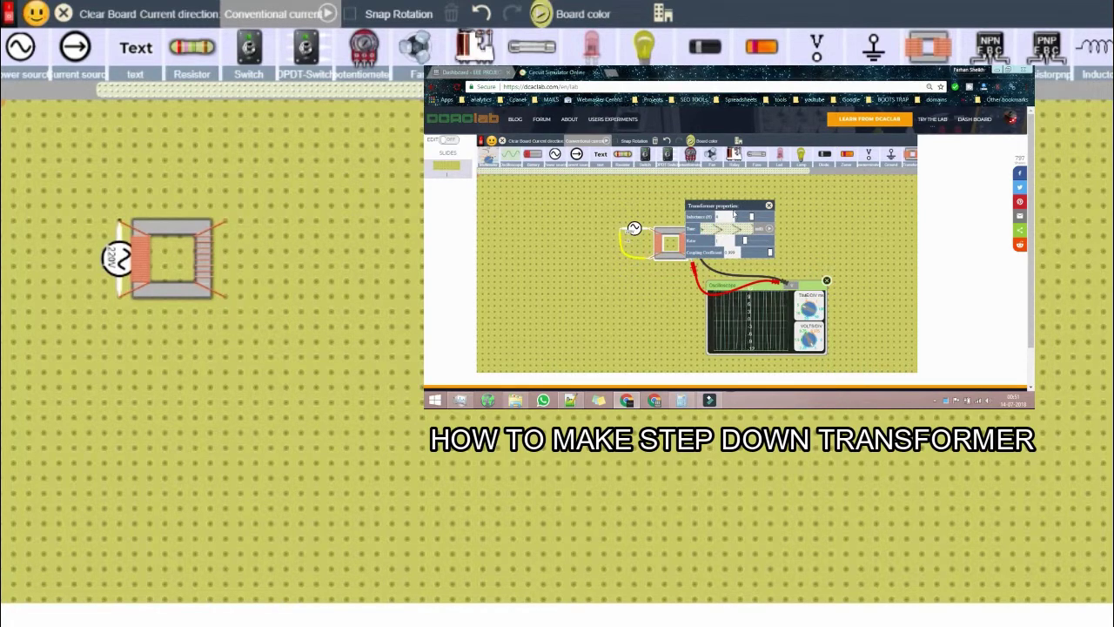
click(207, 252)
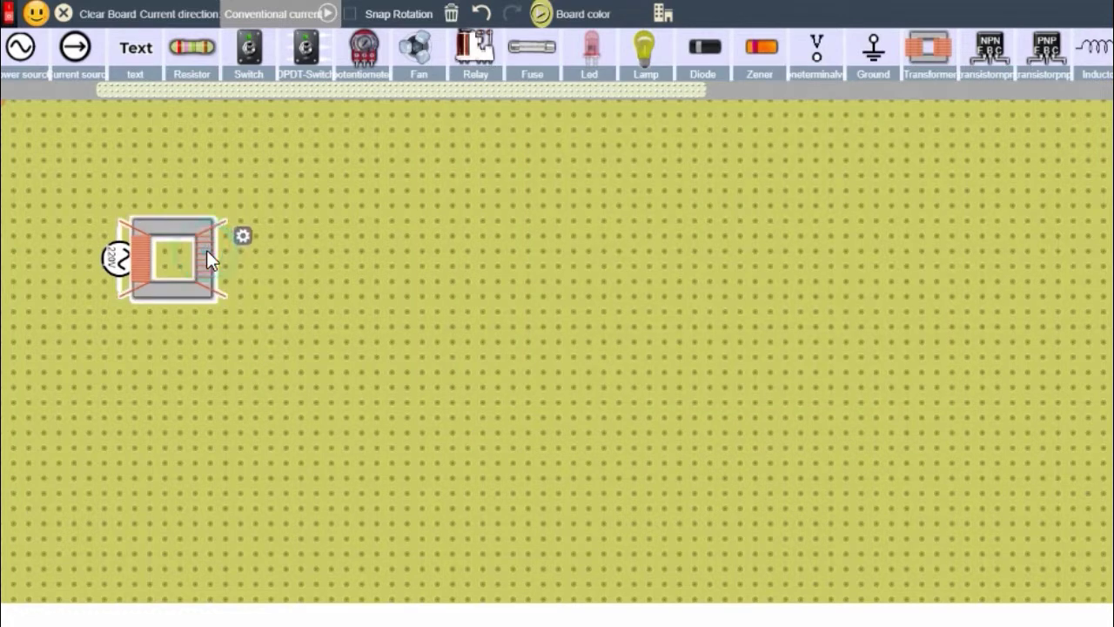
click(626, 420)
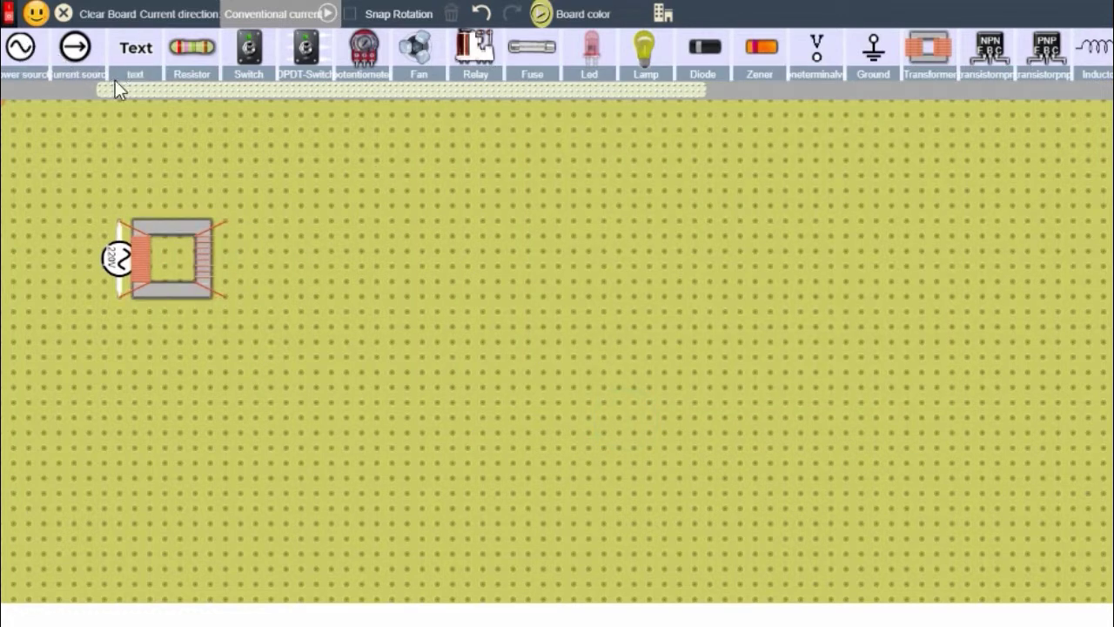
Step: Add an oscilloscope below the transformer with red and black probes on its two outputs
click(63, 92)
click(79, 59)
drag(269, 284, 343, 294)
drag(418, 239, 349, 487)
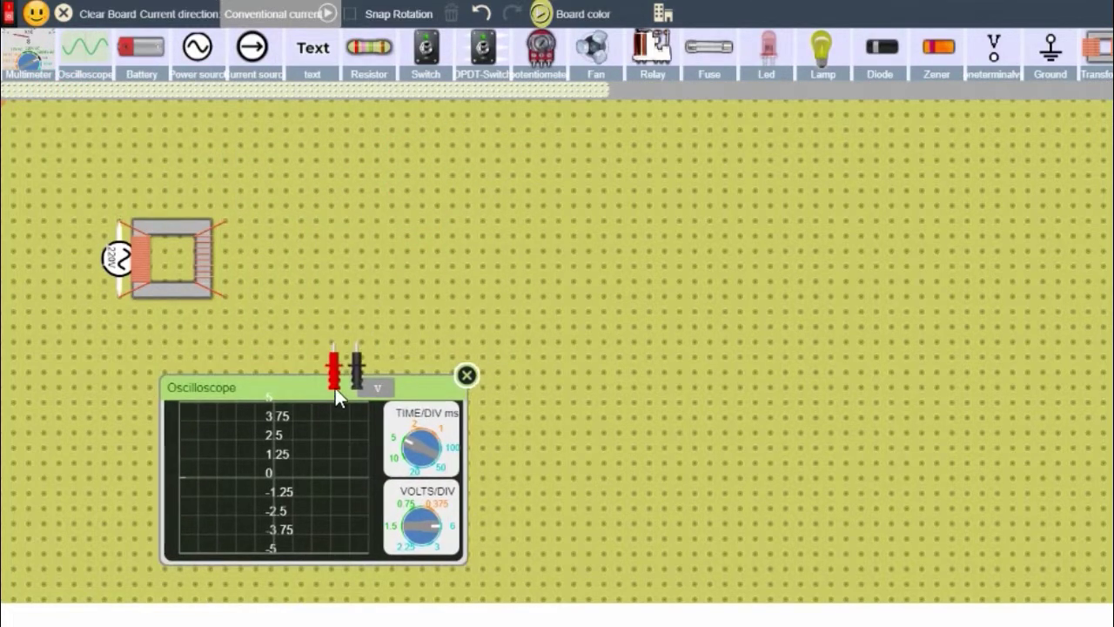
drag(333, 371, 232, 305)
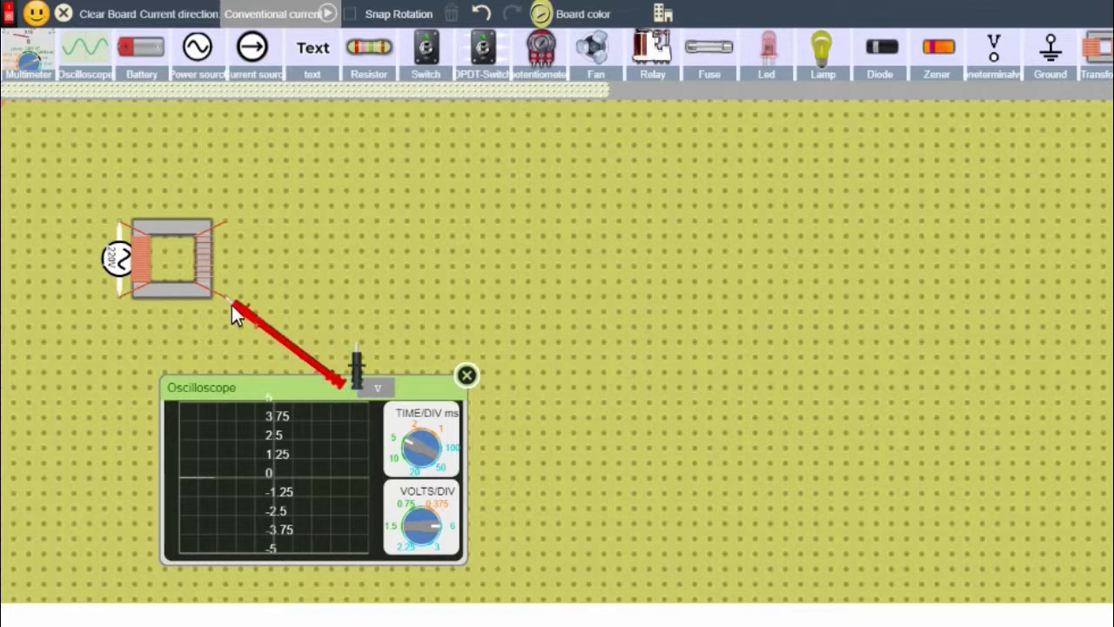
drag(358, 363, 230, 225)
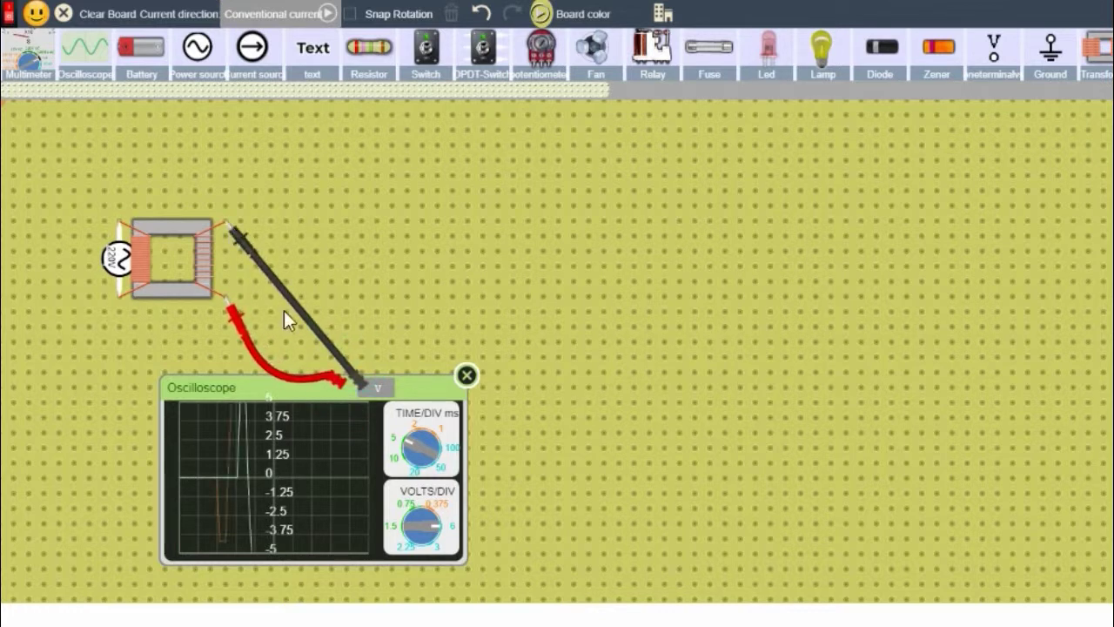
Step: Adjust the volts-per-division scale to view the sine wave, then delete the oscilloscope
click(434, 542)
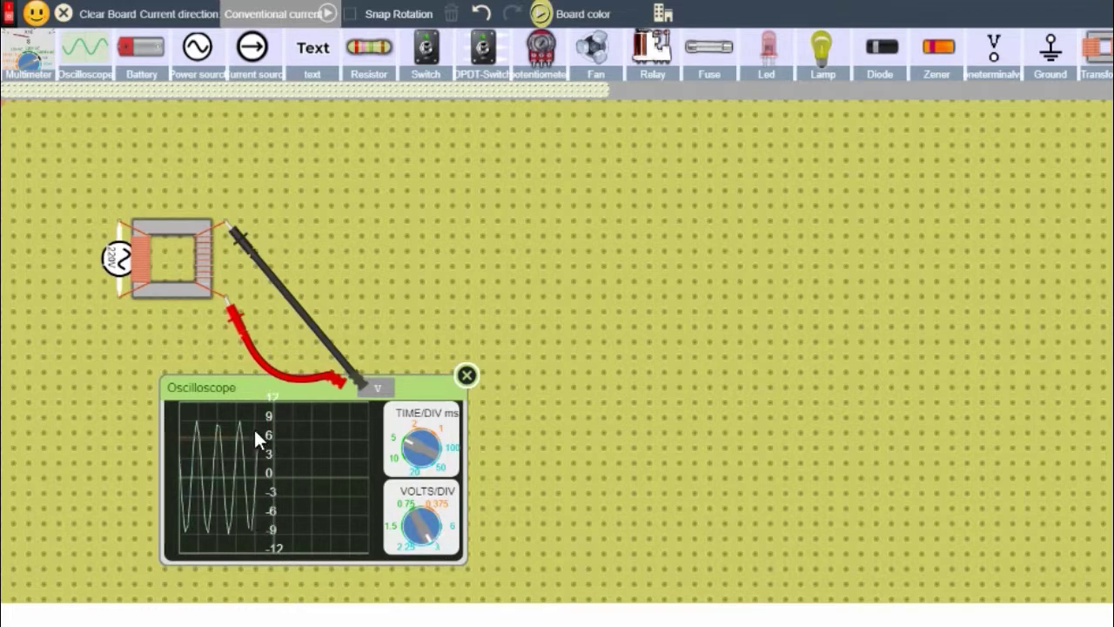
drag(338, 436, 230, 428)
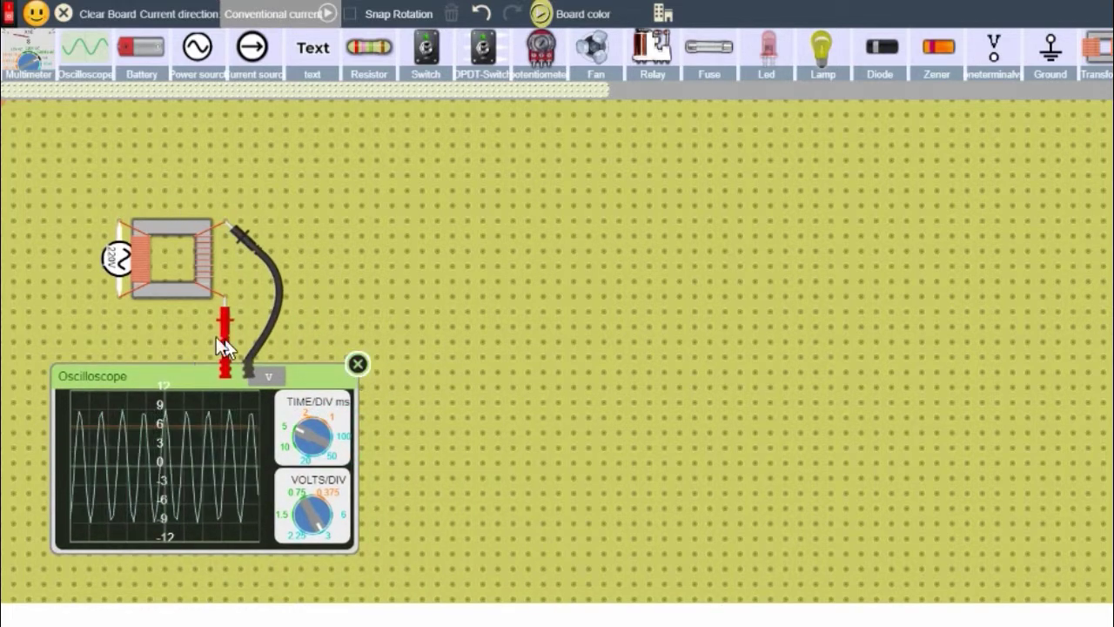
click(357, 365)
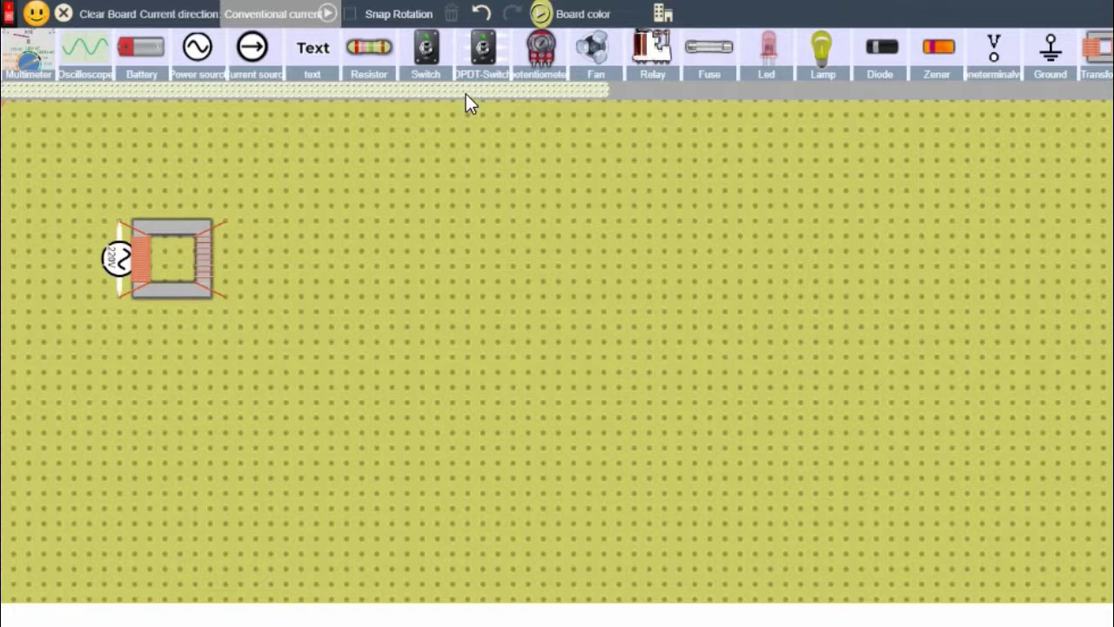
Step: Place two upright diodes, one above the other, beside the transformer
drag(877, 55, 329, 221)
click(329, 220)
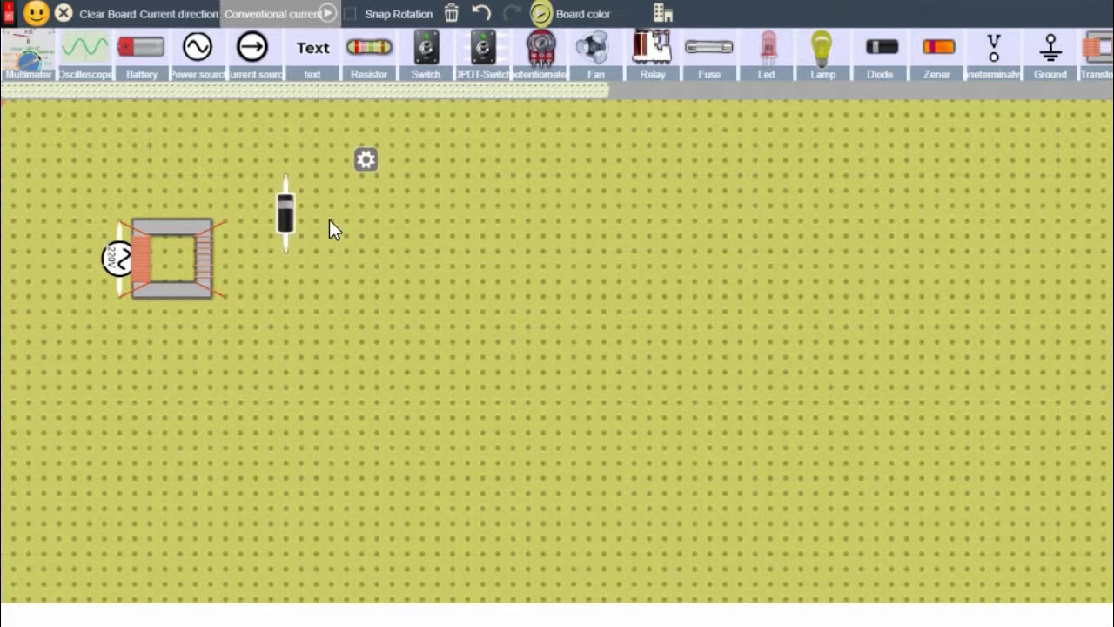
drag(886, 37, 311, 302)
click(311, 302)
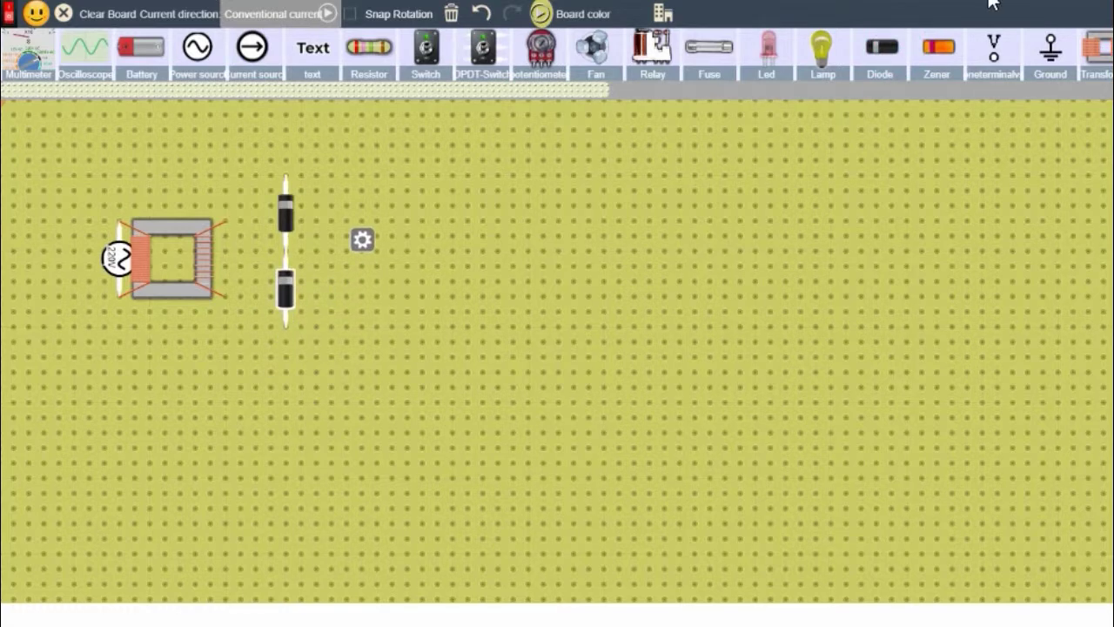
Step: Add two more upright diodes in a right-hand column and wire across all four tops
drag(872, 59, 392, 224)
click(392, 224)
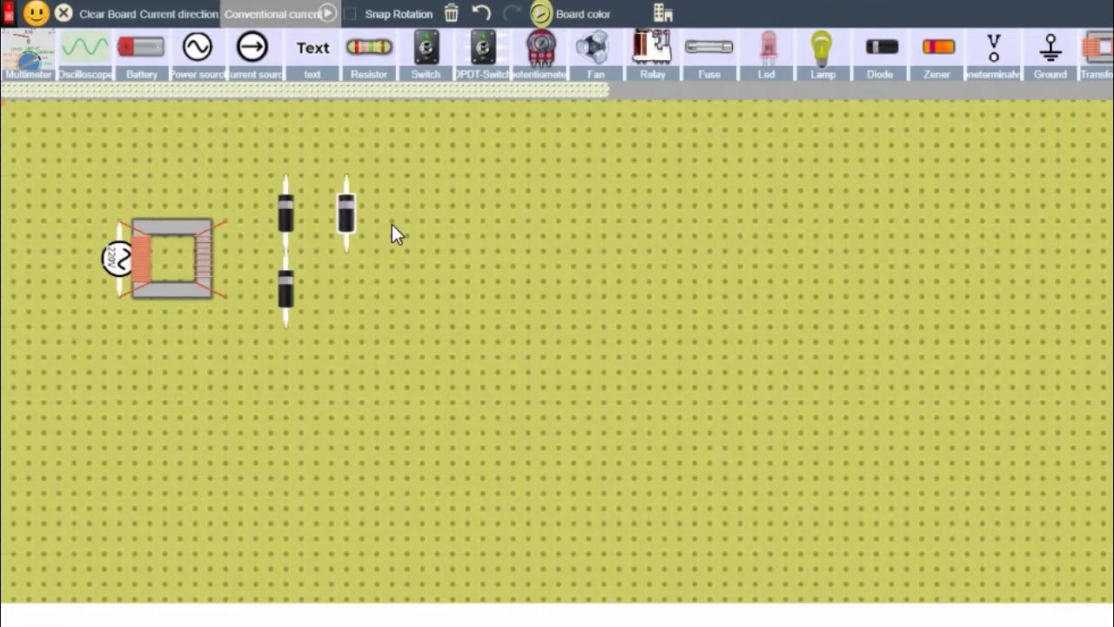
drag(885, 47, 369, 297)
click(369, 298)
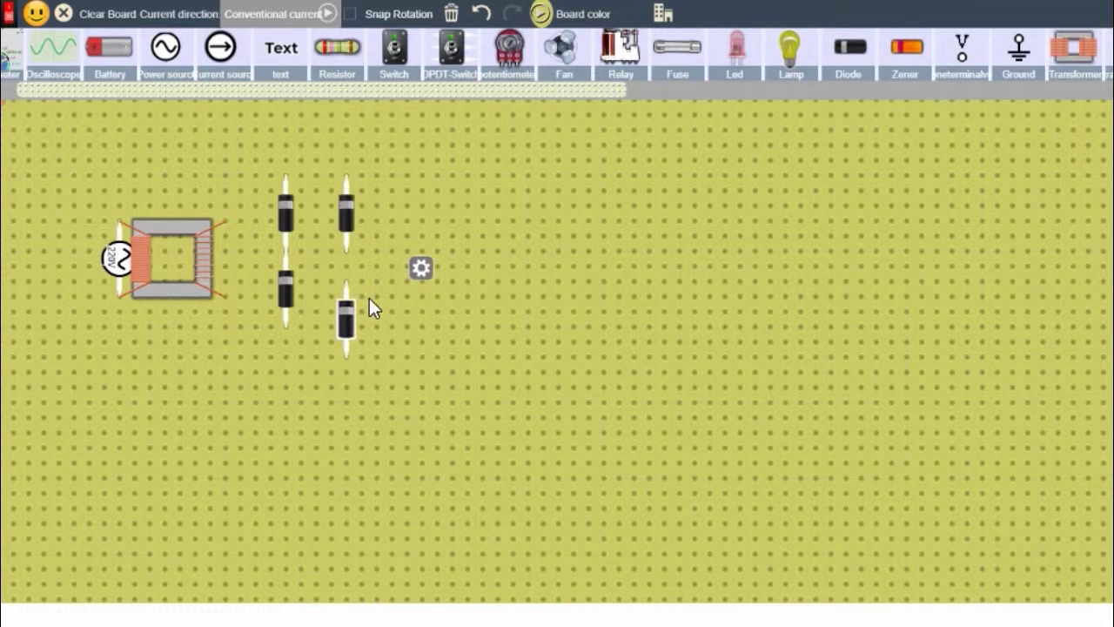
drag(286, 177, 433, 178)
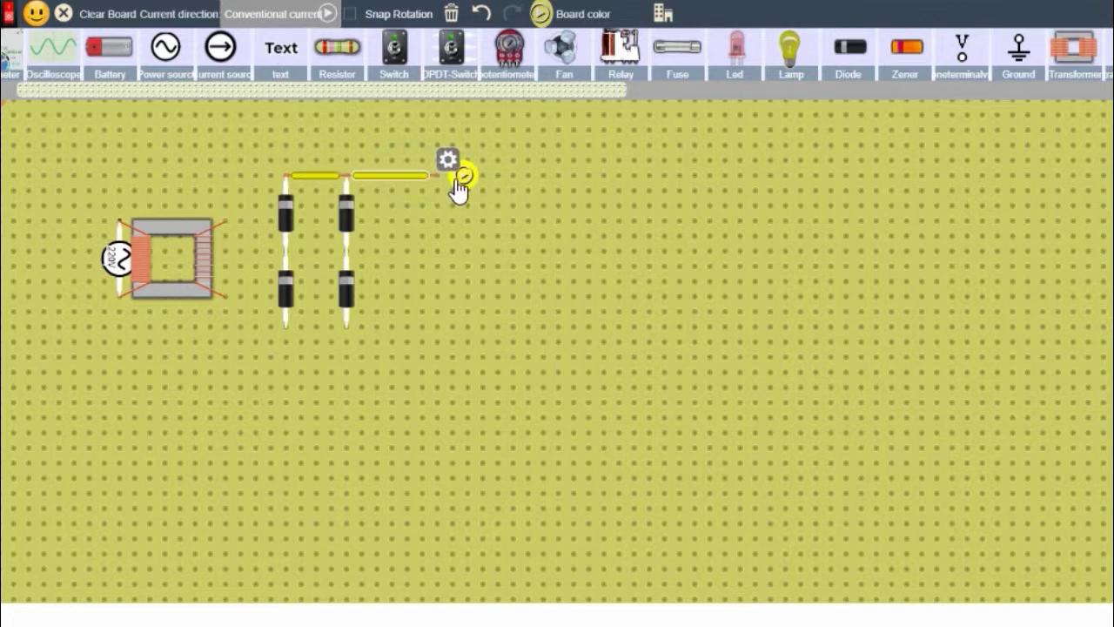
Step: Colour both top wire segments red
click(462, 176)
click(361, 218)
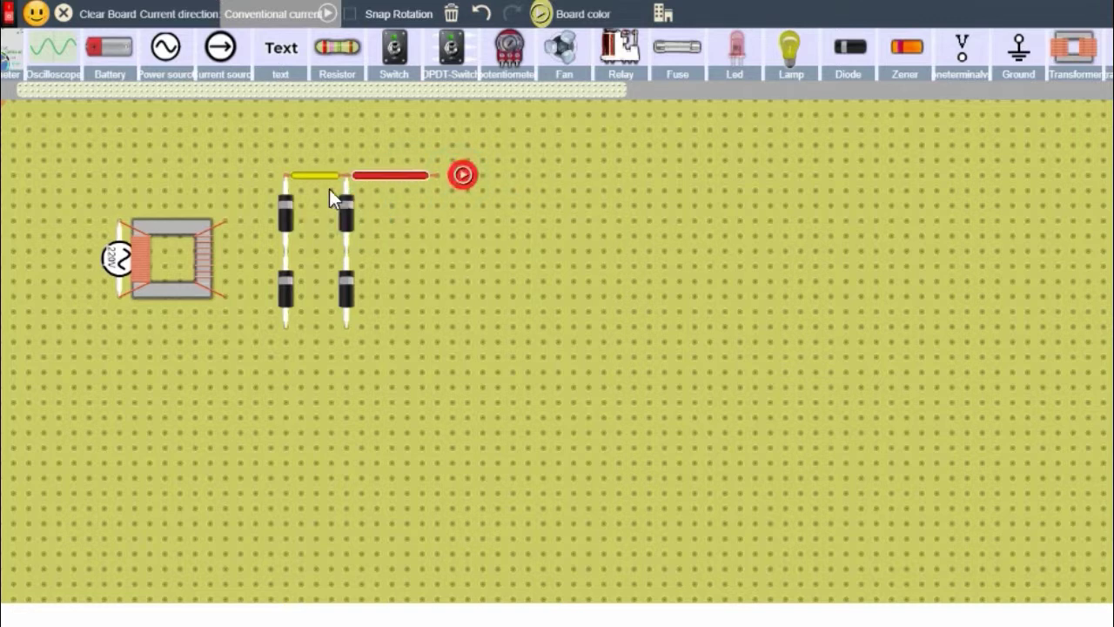
click(325, 179)
click(376, 178)
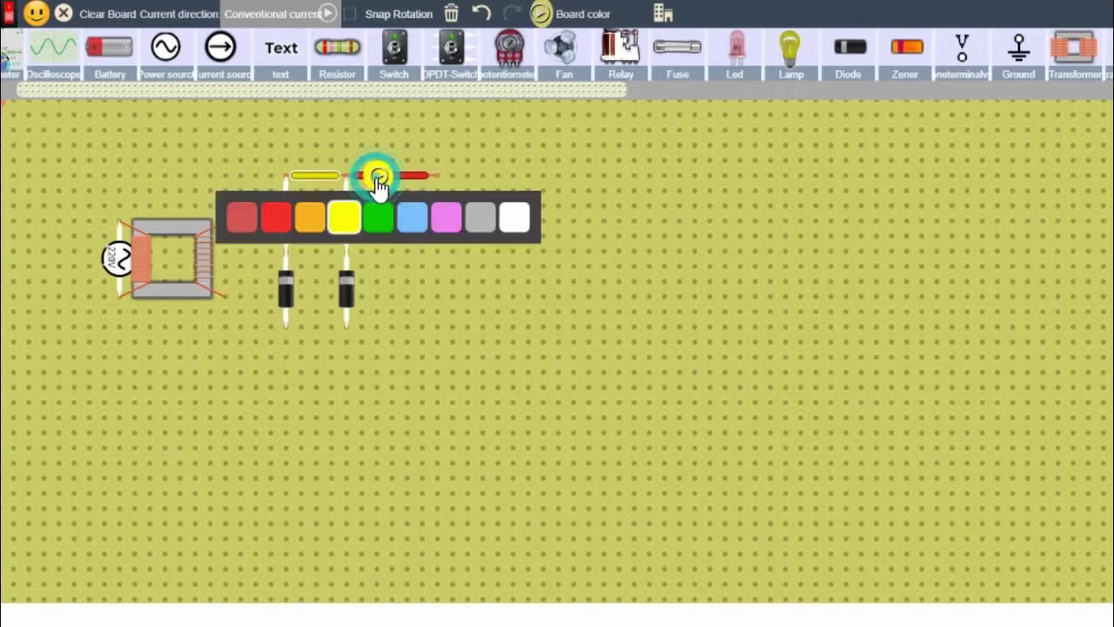
click(278, 228)
Step: Draw a wire along the bottom ends of the diodes, attached to the right diode
drag(281, 327, 413, 330)
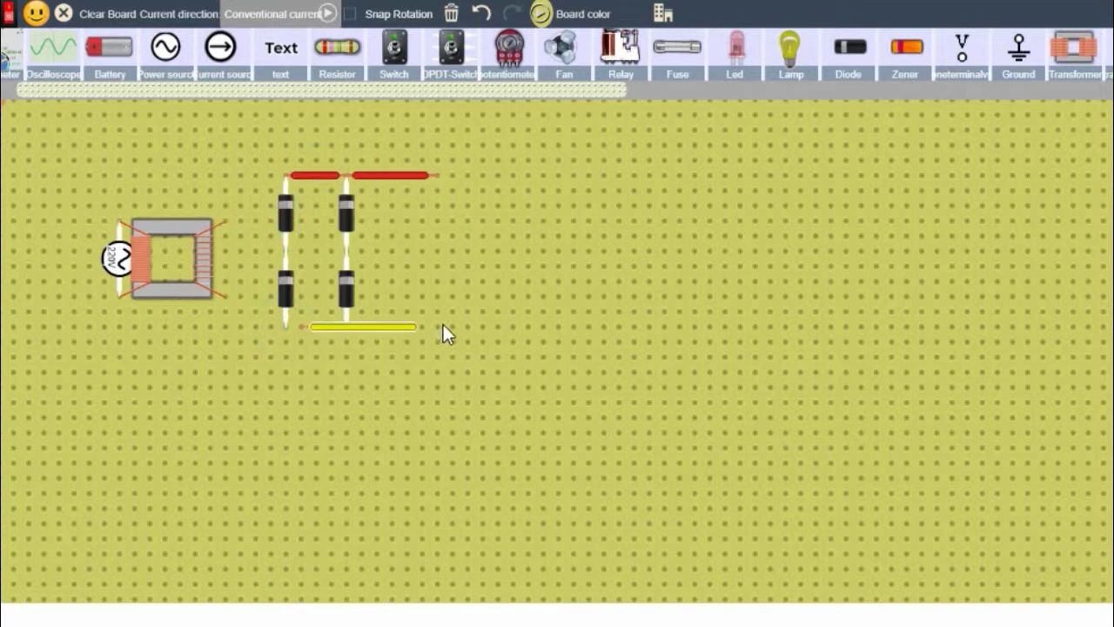
click(317, 331)
click(318, 331)
click(311, 328)
Step: Colour the left and right bottom wire segments green
click(290, 329)
click(342, 328)
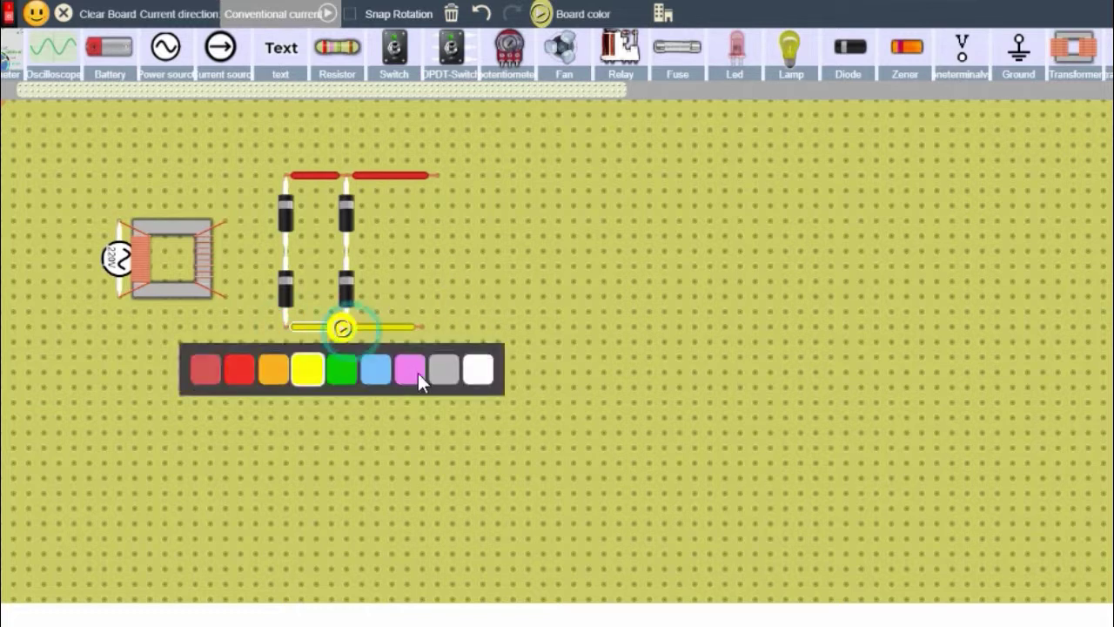
click(339, 373)
click(369, 327)
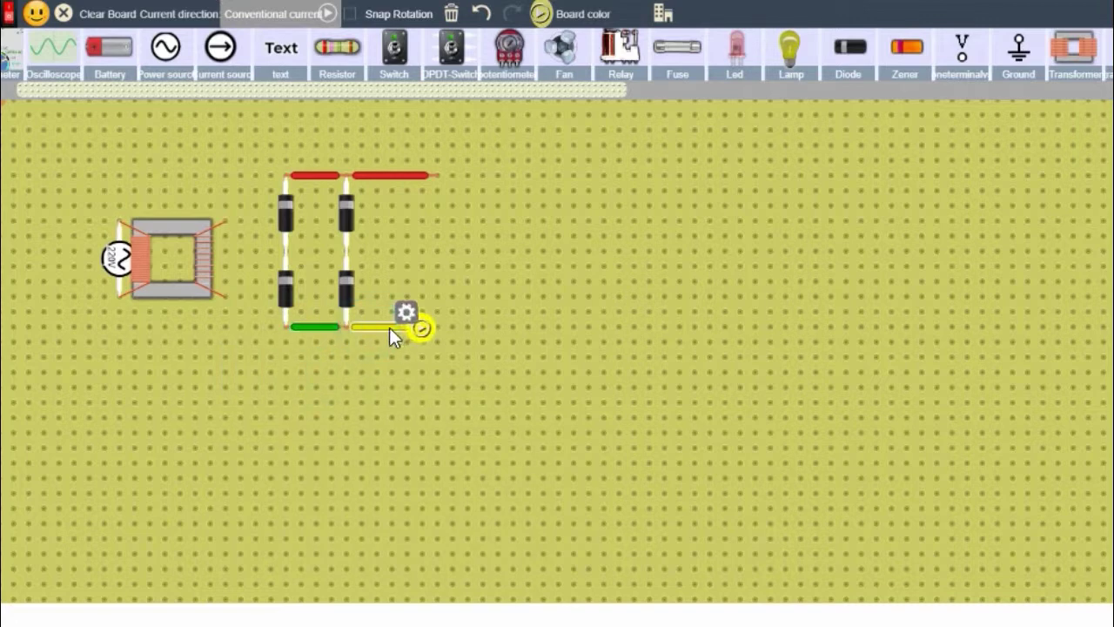
click(423, 328)
click(421, 373)
click(417, 448)
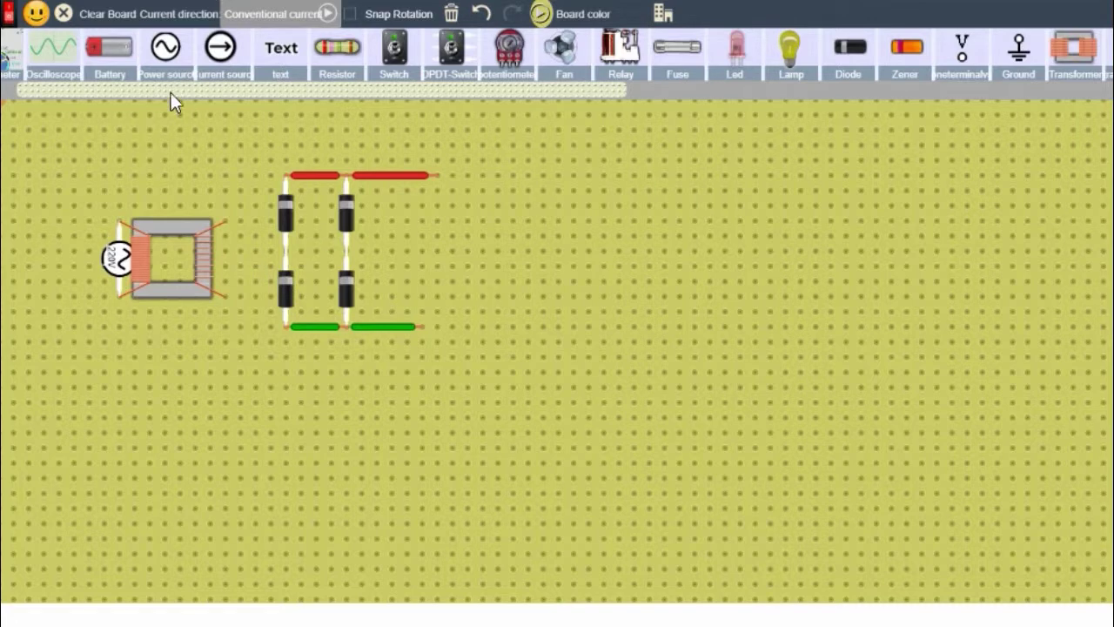
Step: Place the oscilloscope under the bridge, probe on the red wire, transformer outputs to both diode junctions
click(55, 66)
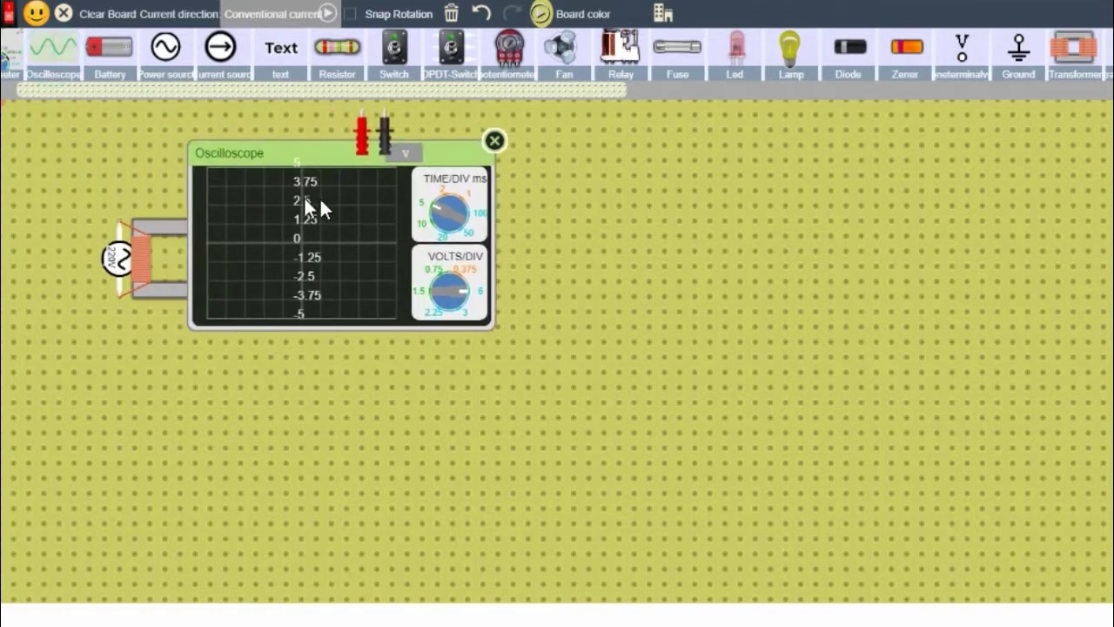
drag(527, 362, 429, 333)
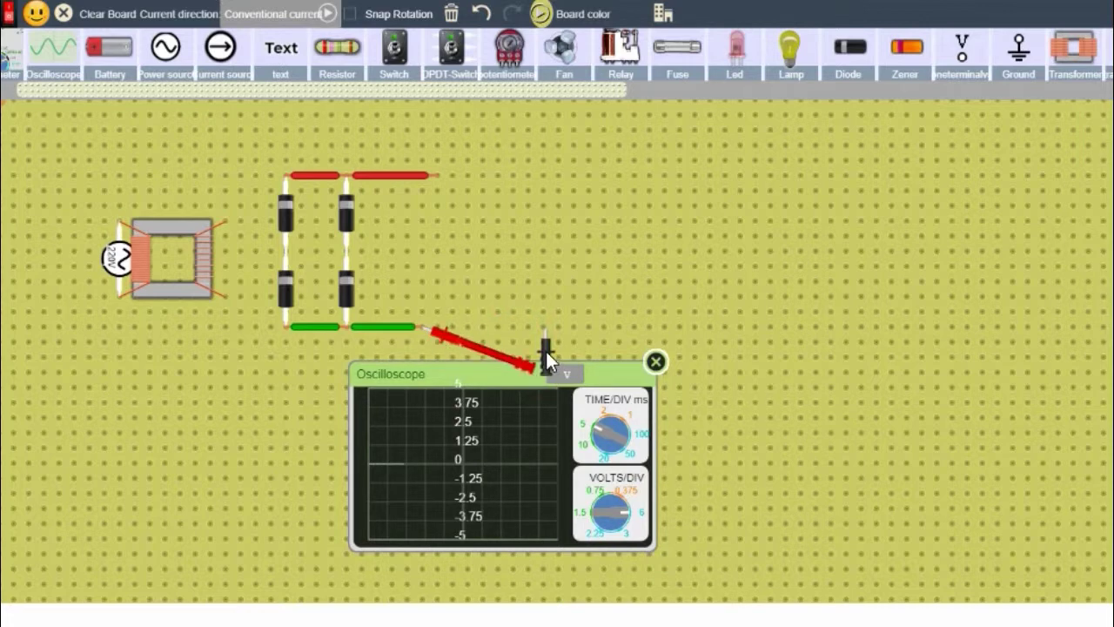
drag(495, 233, 442, 185)
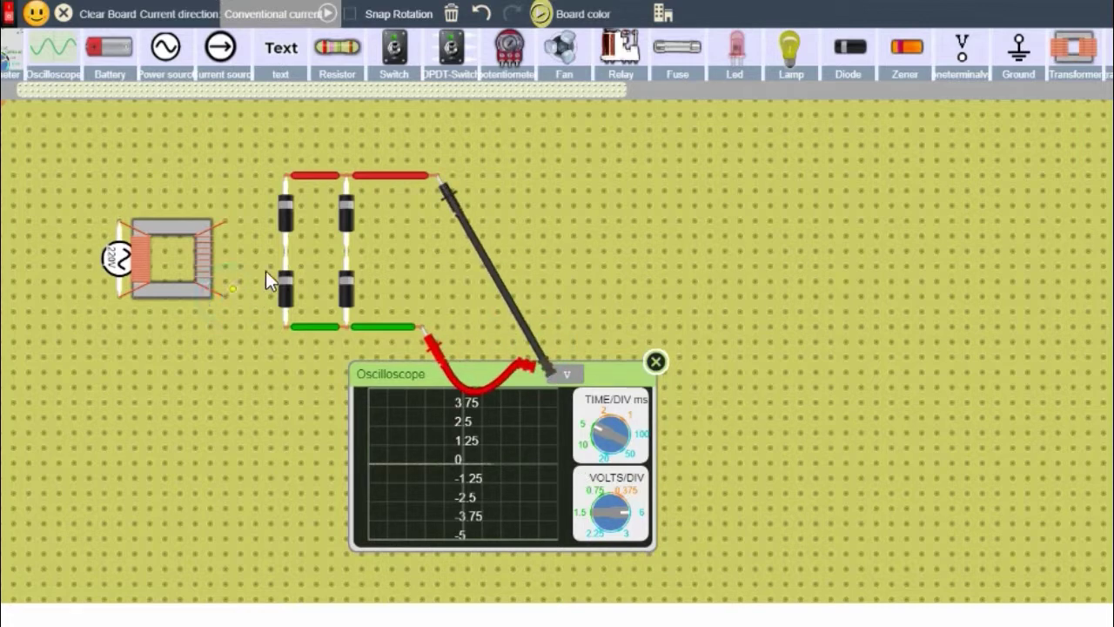
drag(274, 263, 283, 253)
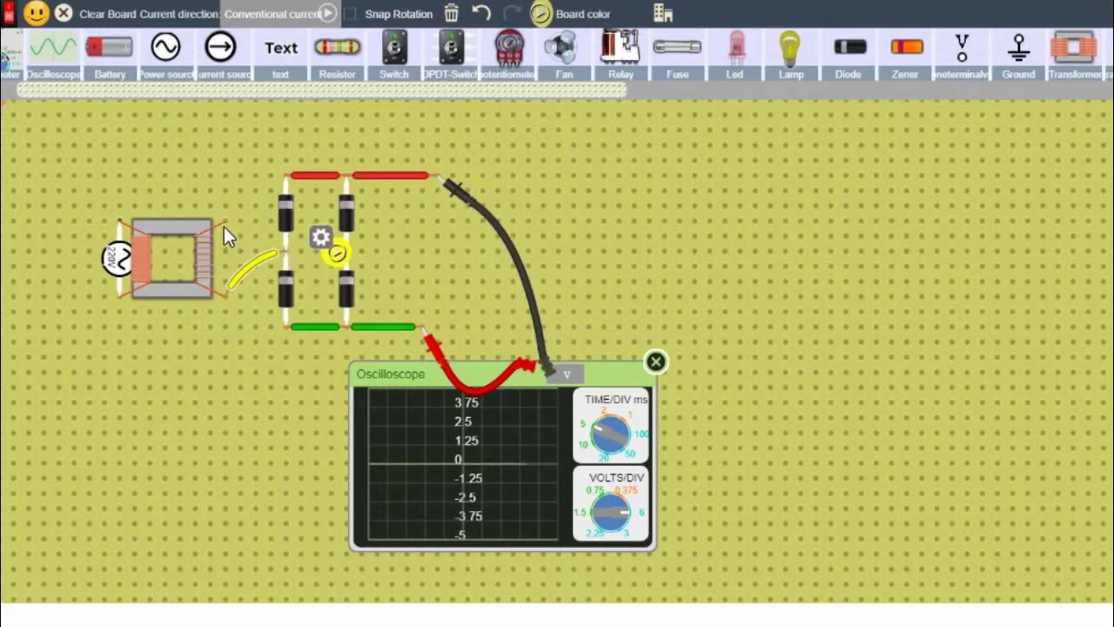
mouse_move(228, 223)
mouse_down()
mouse_move(321, 262)
mouse_move(350, 260)
mouse_move(343, 252)
mouse_up()
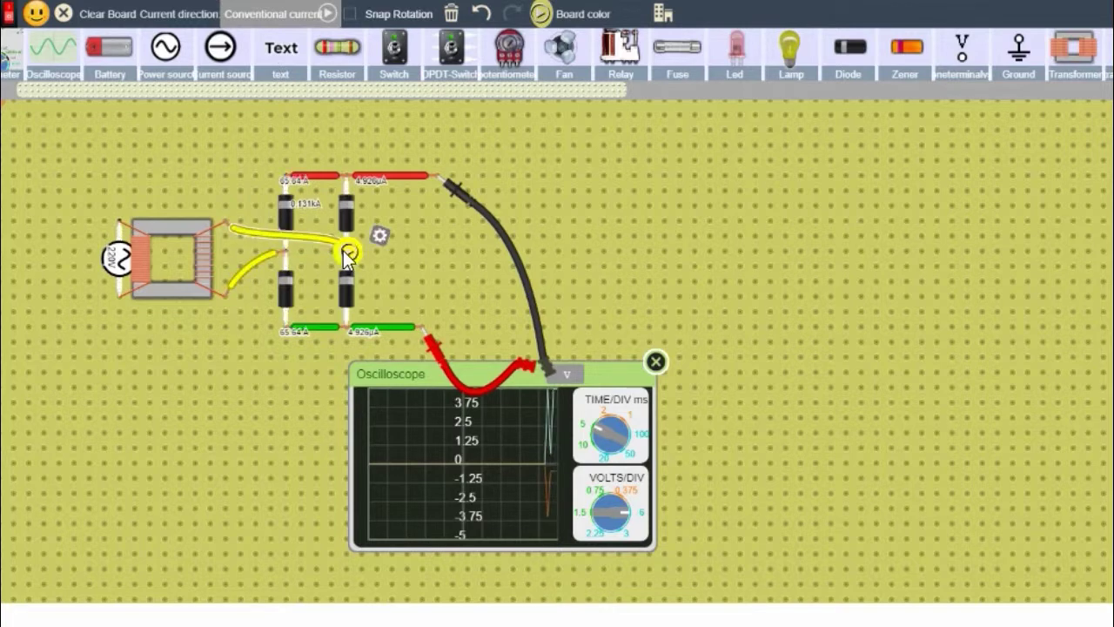
Step: Raise the volts per division two steps and reattach the yellow wire end to the diode junction
click(625, 530)
click(626, 516)
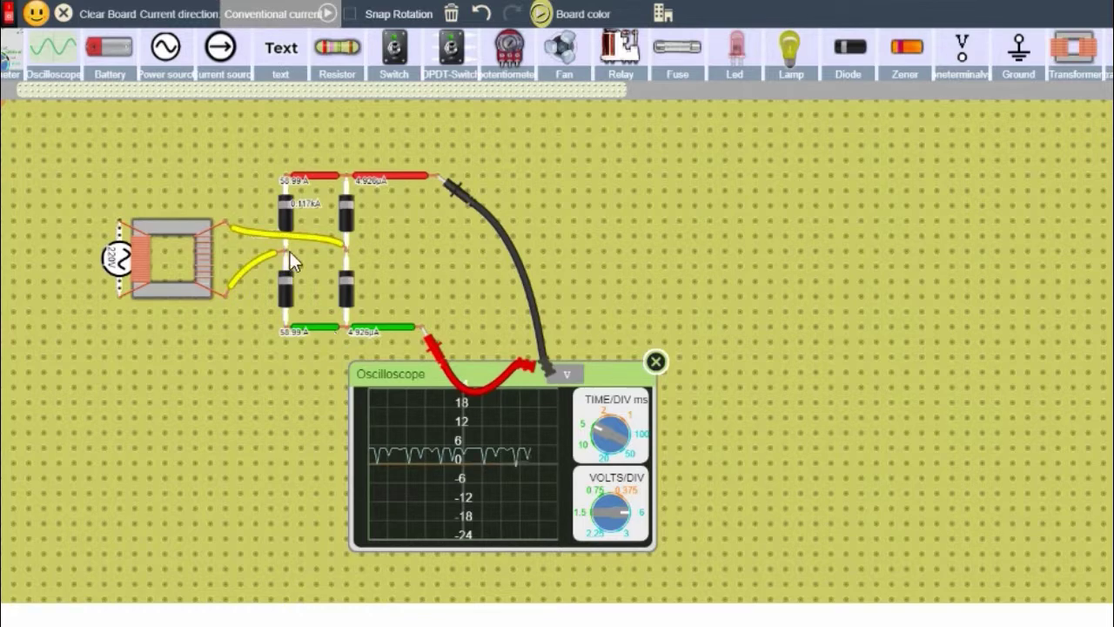
drag(329, 239, 343, 245)
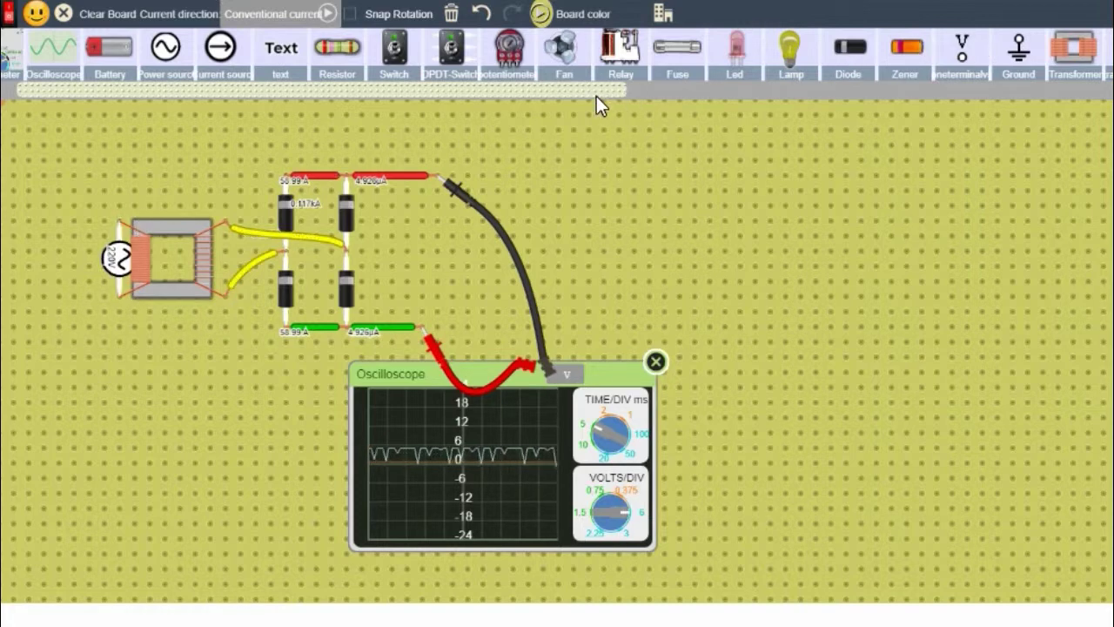
Step: Place a capacitor on the board beside the diode bridge
click(729, 91)
drag(735, 94, 863, 96)
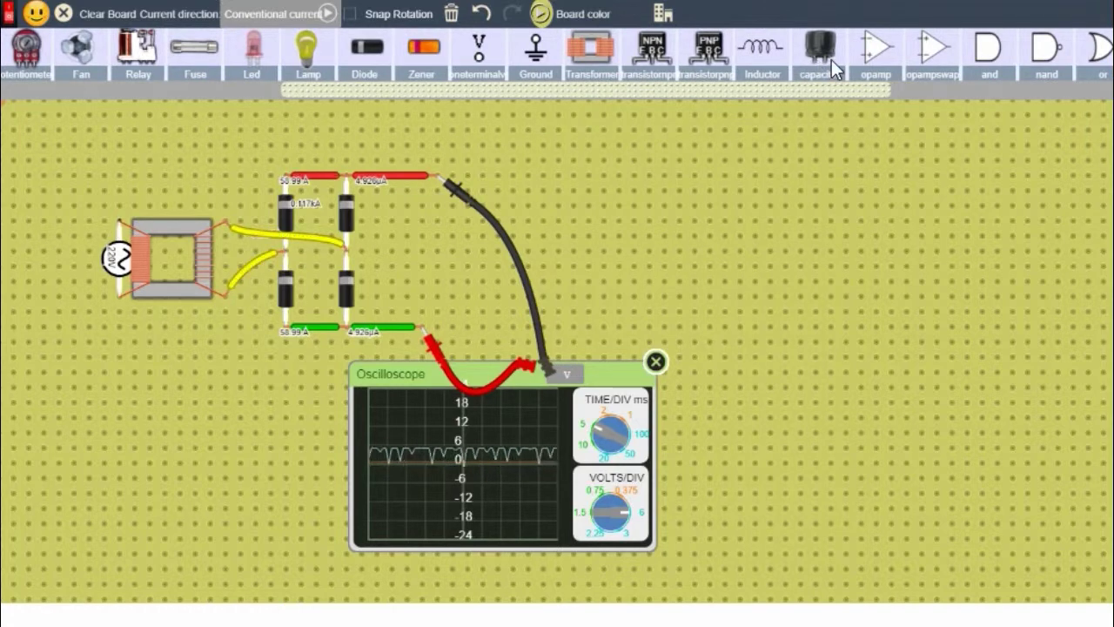
drag(832, 59, 631, 240)
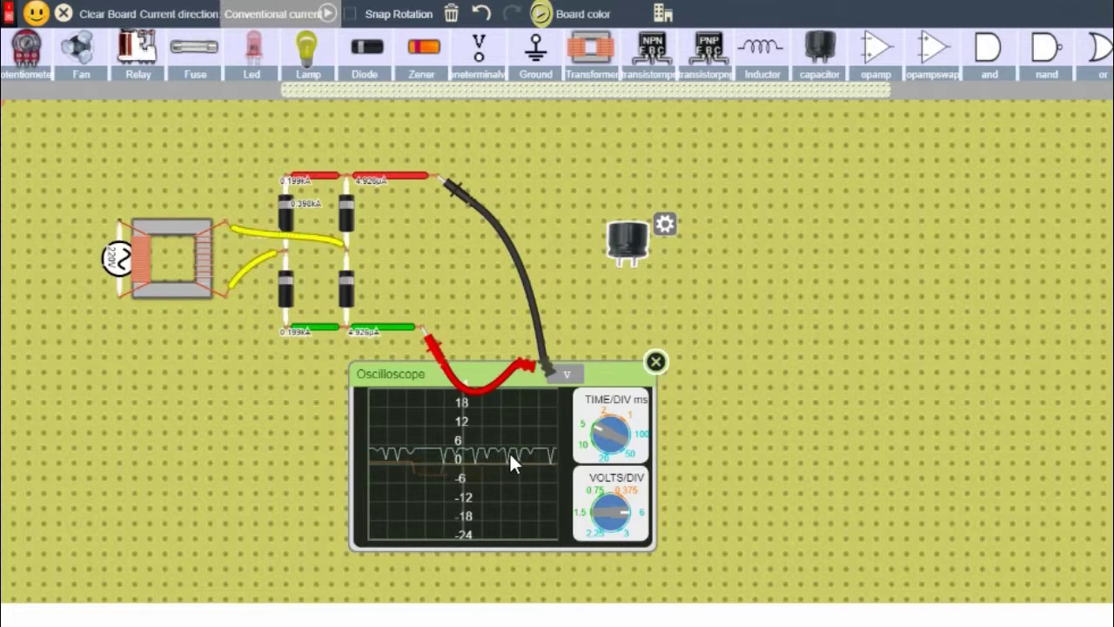
Step: Set the capacitor's capacitance to 100 µF
click(664, 225)
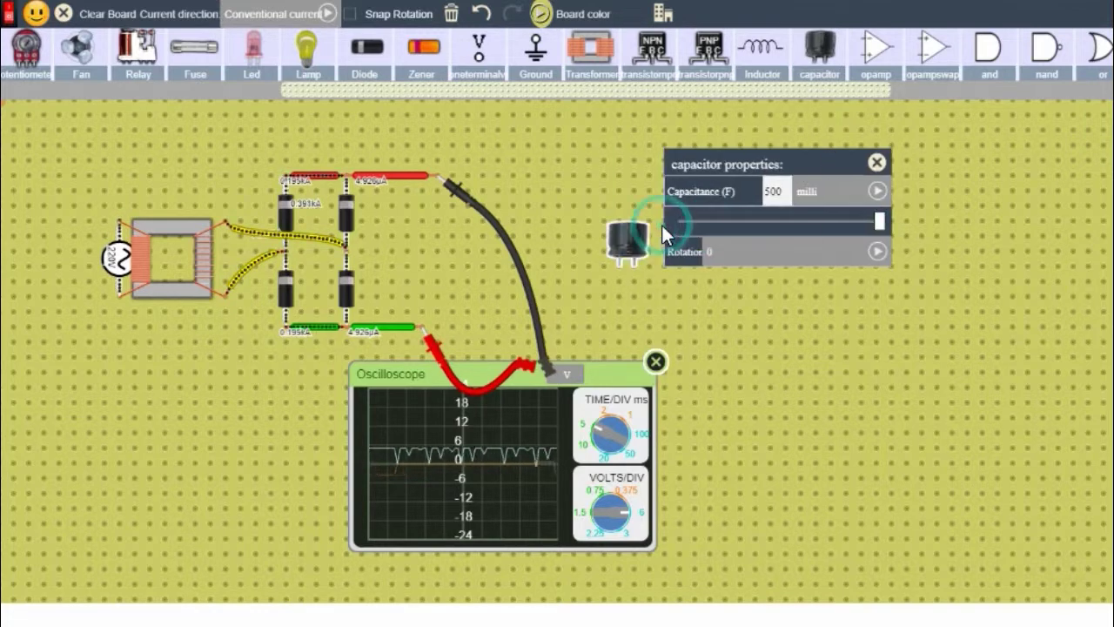
double_click(774, 192)
text(100)
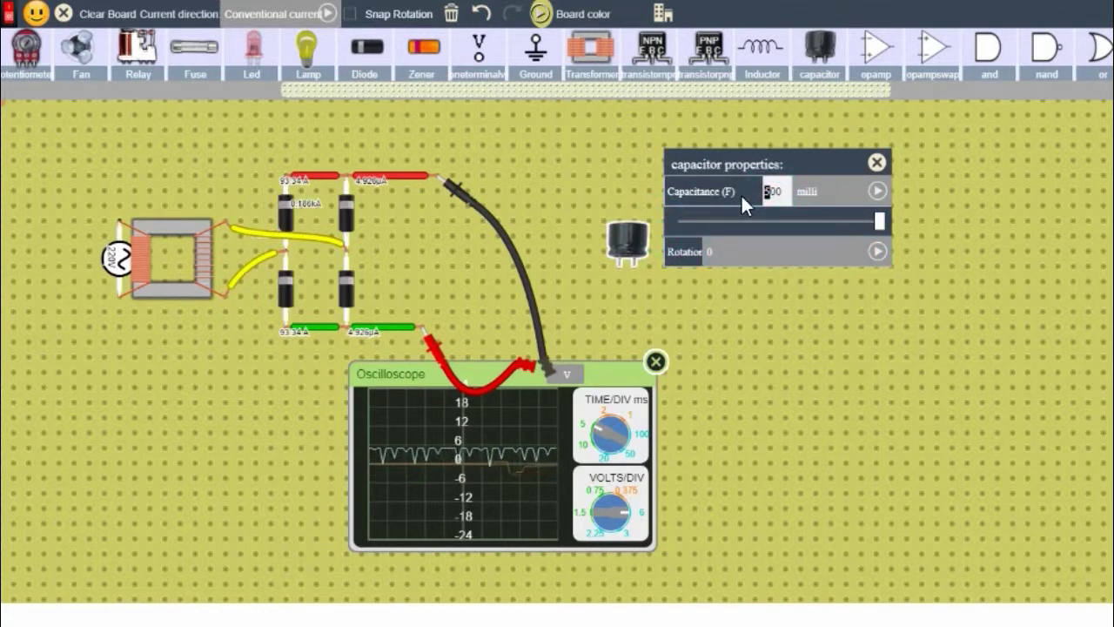
click(807, 194)
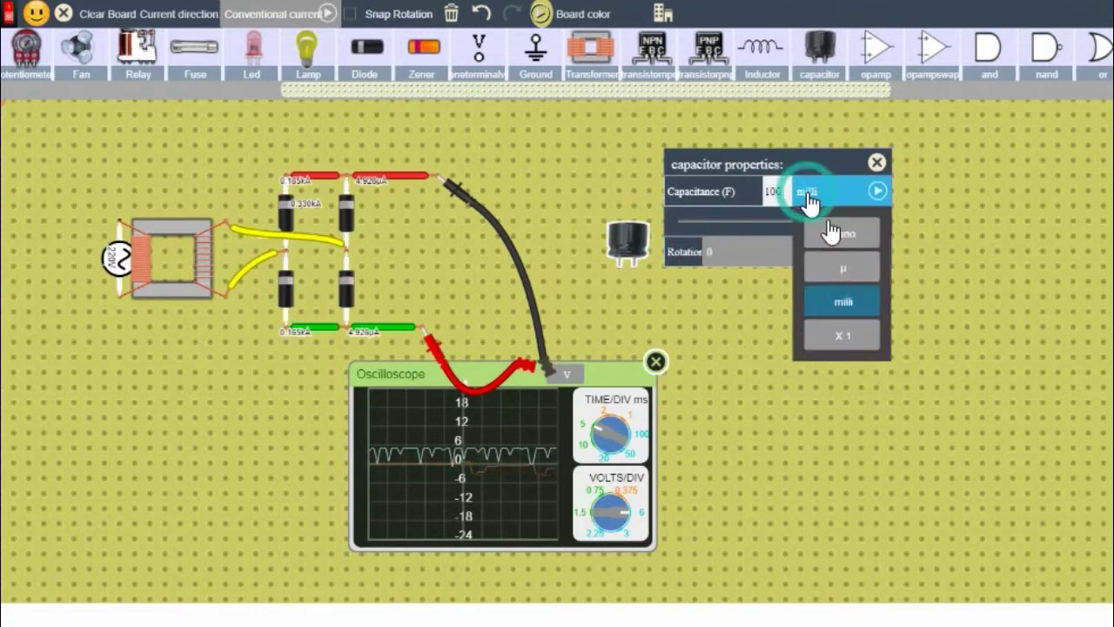
click(851, 270)
click(623, 238)
Step: Rotate the capacitor 90 degrees
click(656, 226)
click(728, 254)
click(814, 339)
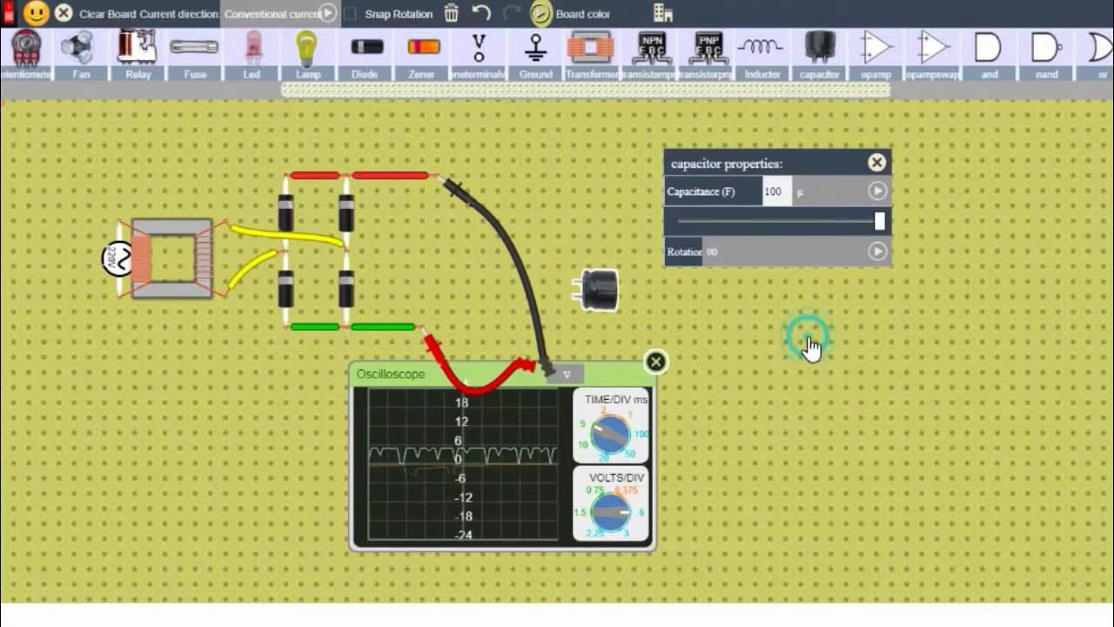
Step: Move the capacitor inside the diode bridge and wire one lead to the top output rail
drag(607, 295, 426, 263)
click(708, 275)
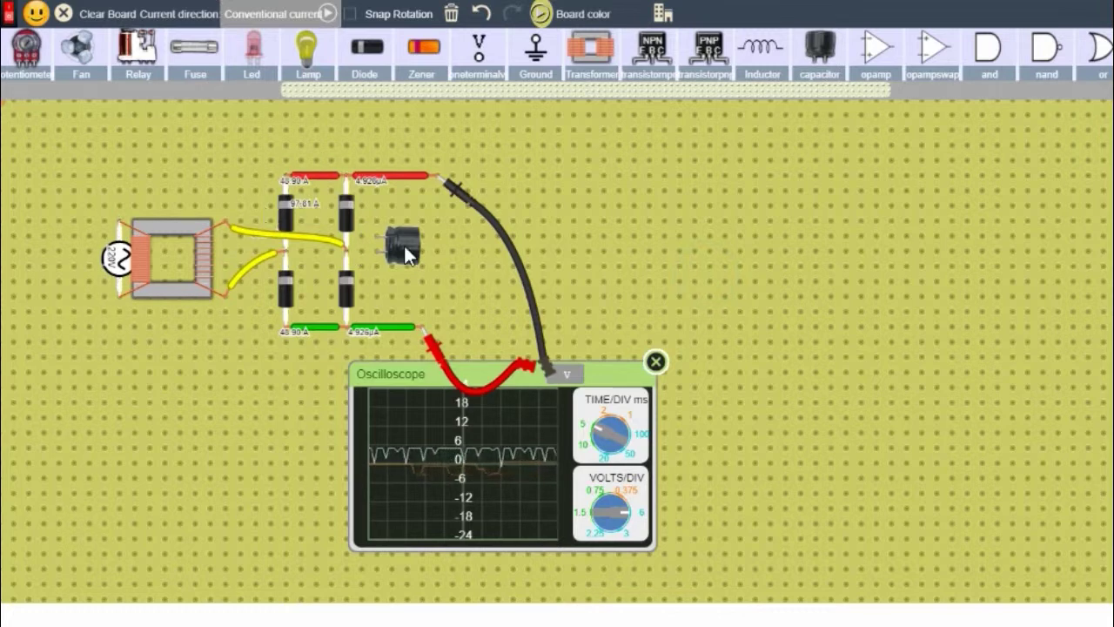
drag(376, 237, 348, 324)
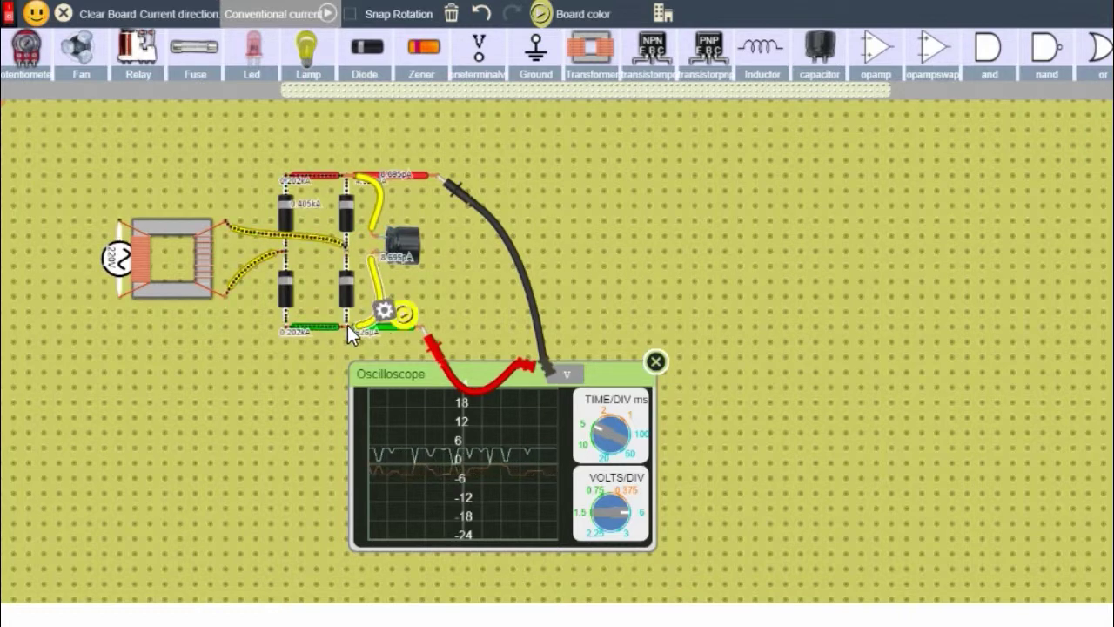
Step: Connect the capacitor's remaining lead to the bottom rail junction
click(671, 288)
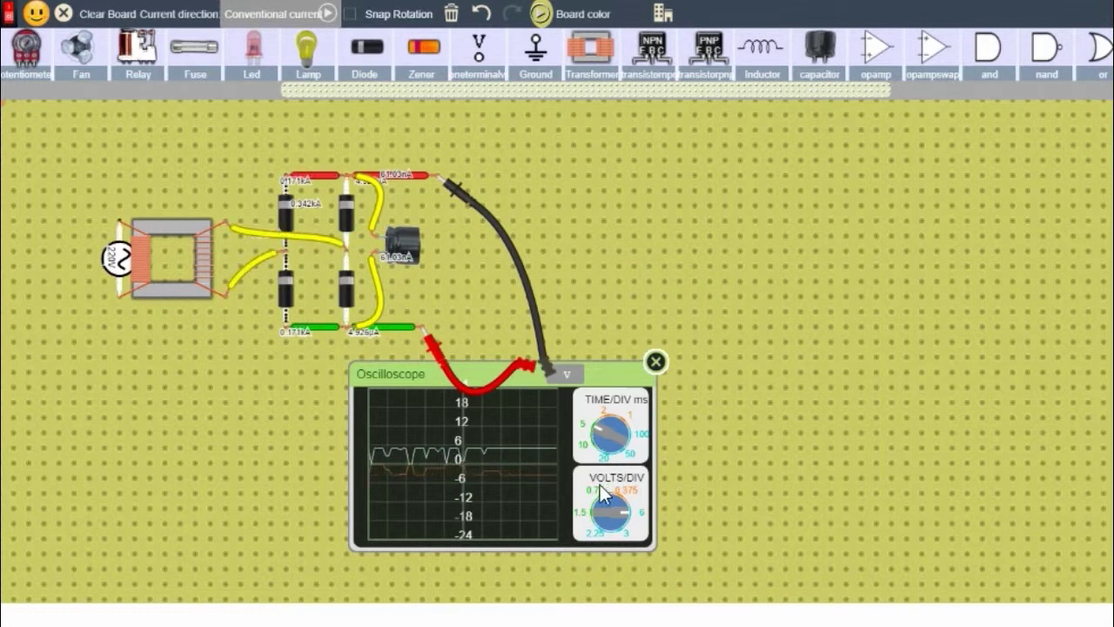